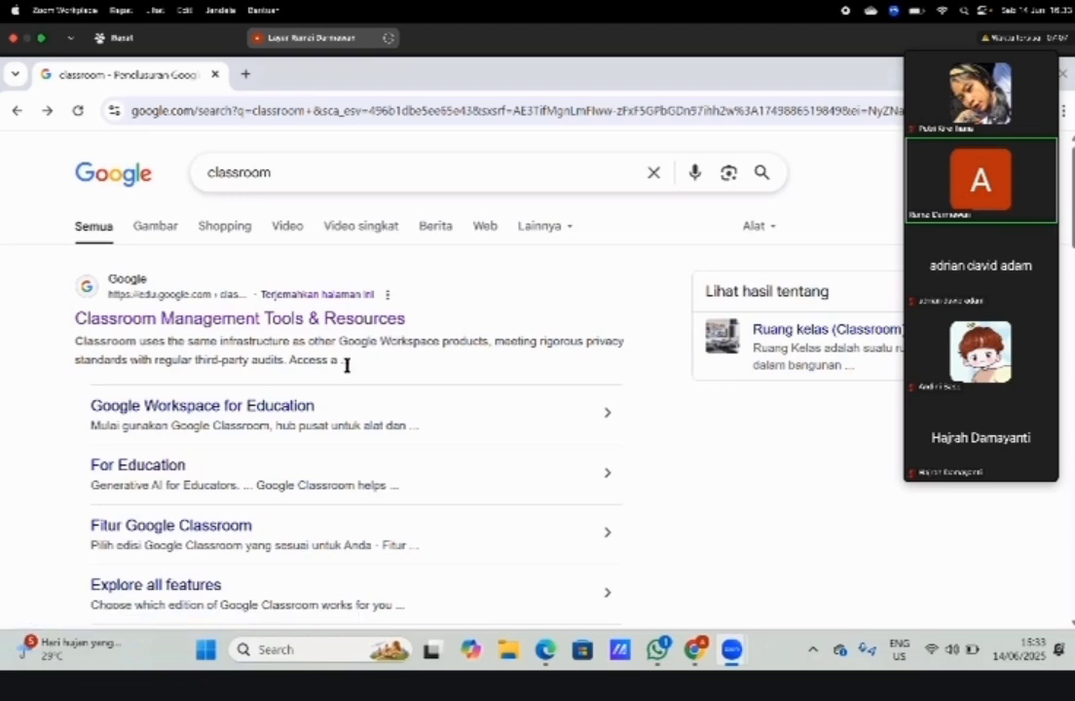
- Open Google Classroom through the Google Sites search result, following its login guide to the official sign-in
{"action": "scroll", "coordinate": [347, 365], "scroll_direction": "down", "scroll_amount": 5}
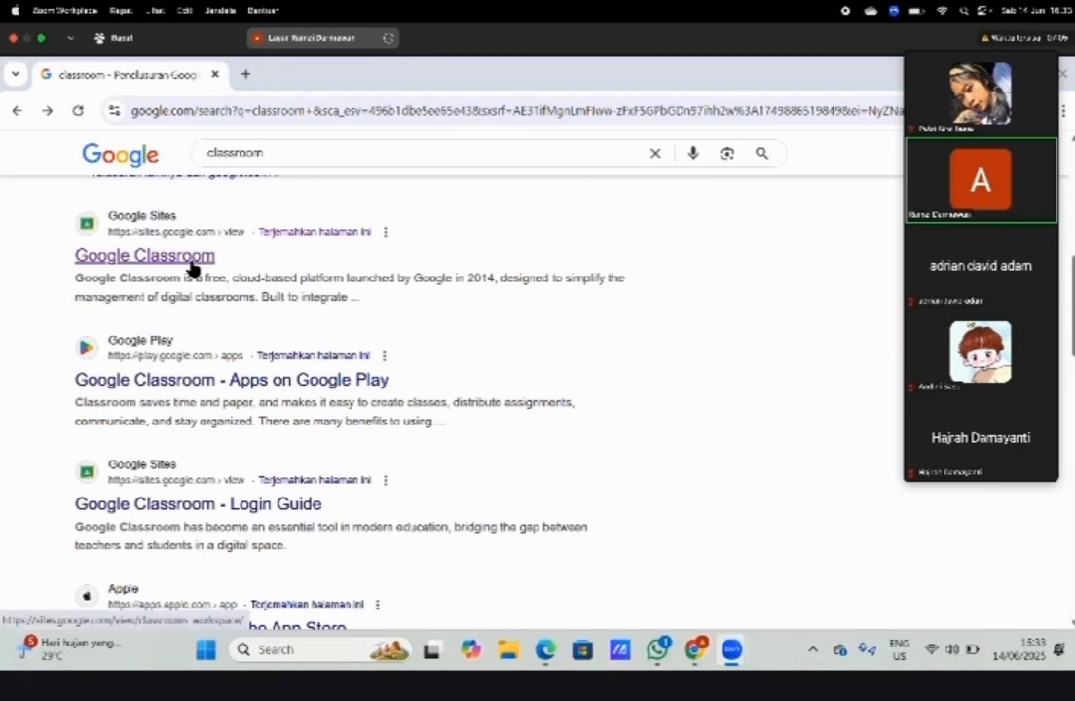
{"action": "left_click", "coordinate": [191, 259]}
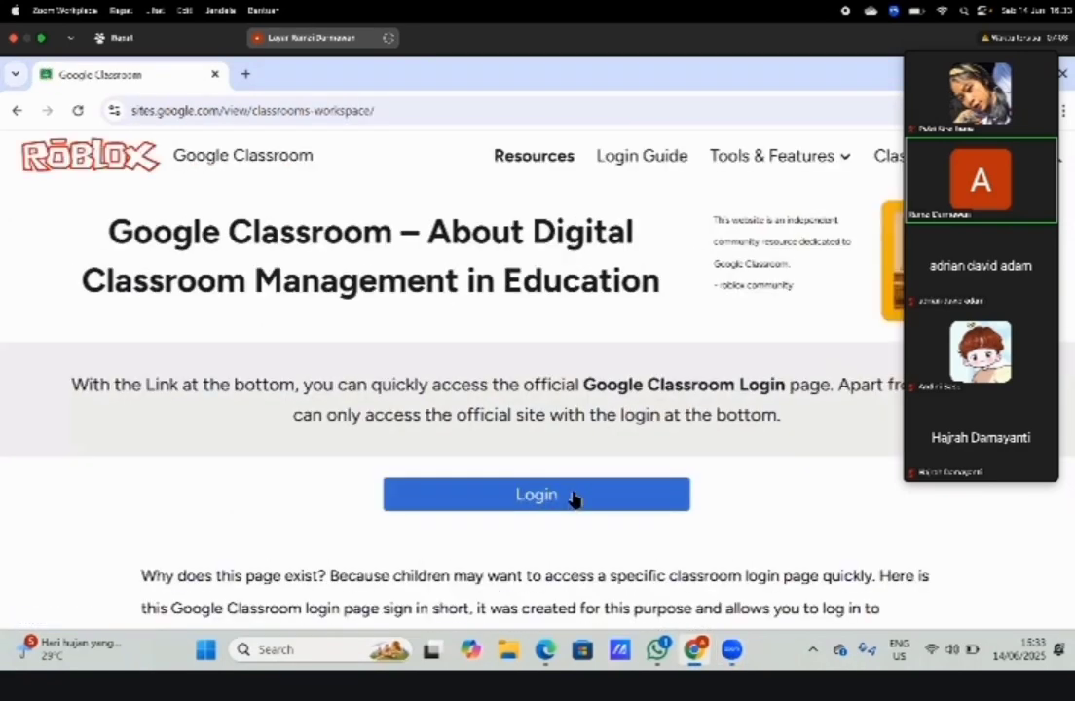
{"action": "left_click", "coordinate": [572, 498]}
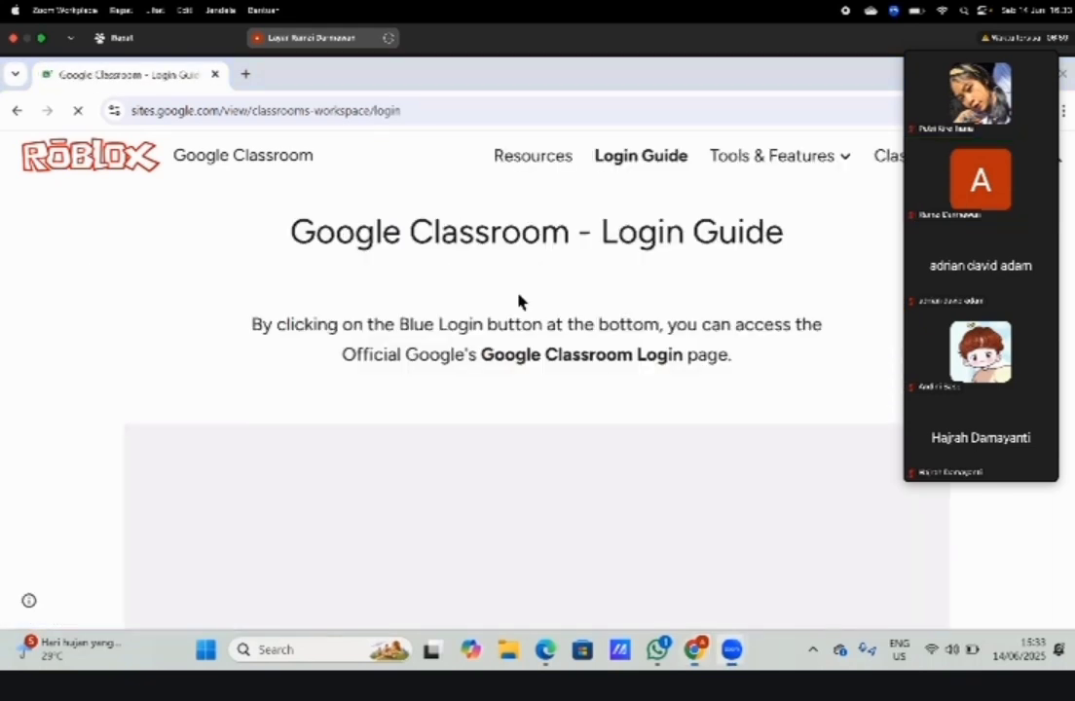
{"action": "scroll", "coordinate": [508, 379], "scroll_direction": "down", "scroll_amount": 5}
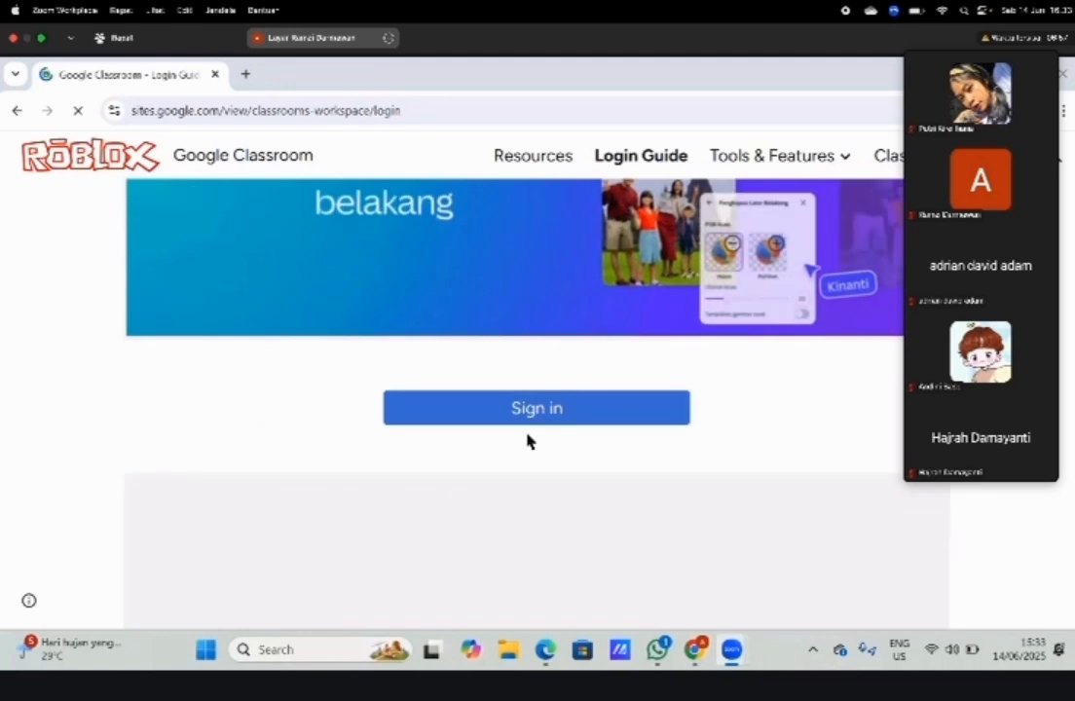
{"action": "left_click", "coordinate": [549, 417]}
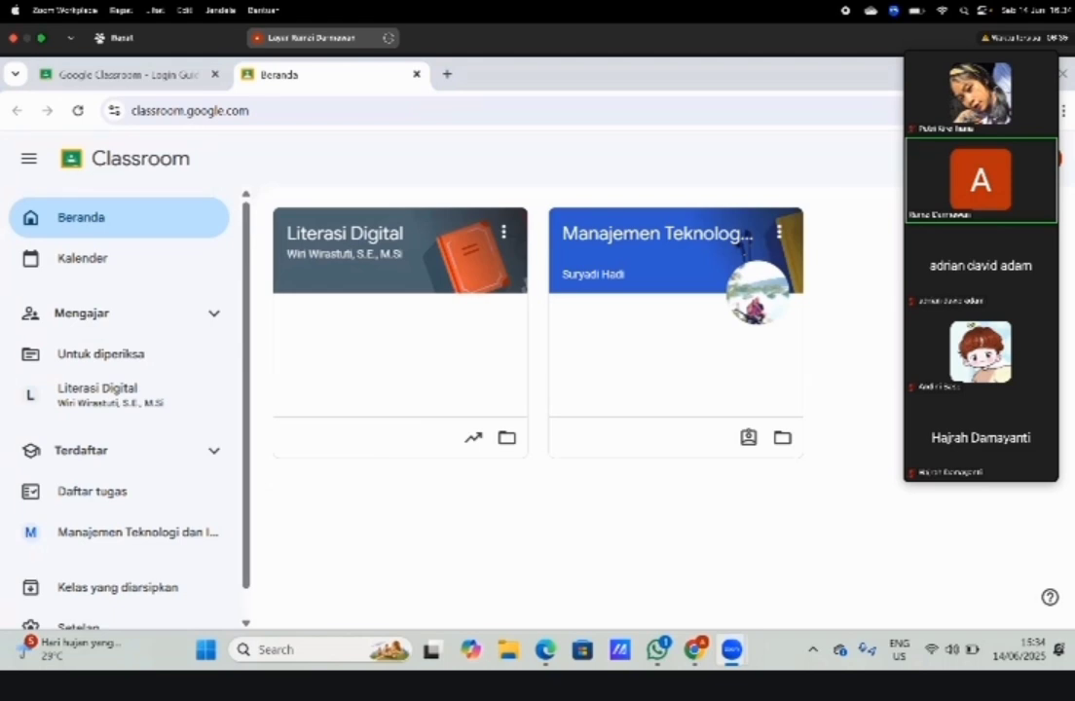
- Start creating a new class and accept the notice about not using Classroom at a school with students
{"action": "left_click", "coordinate": [956, 159]}
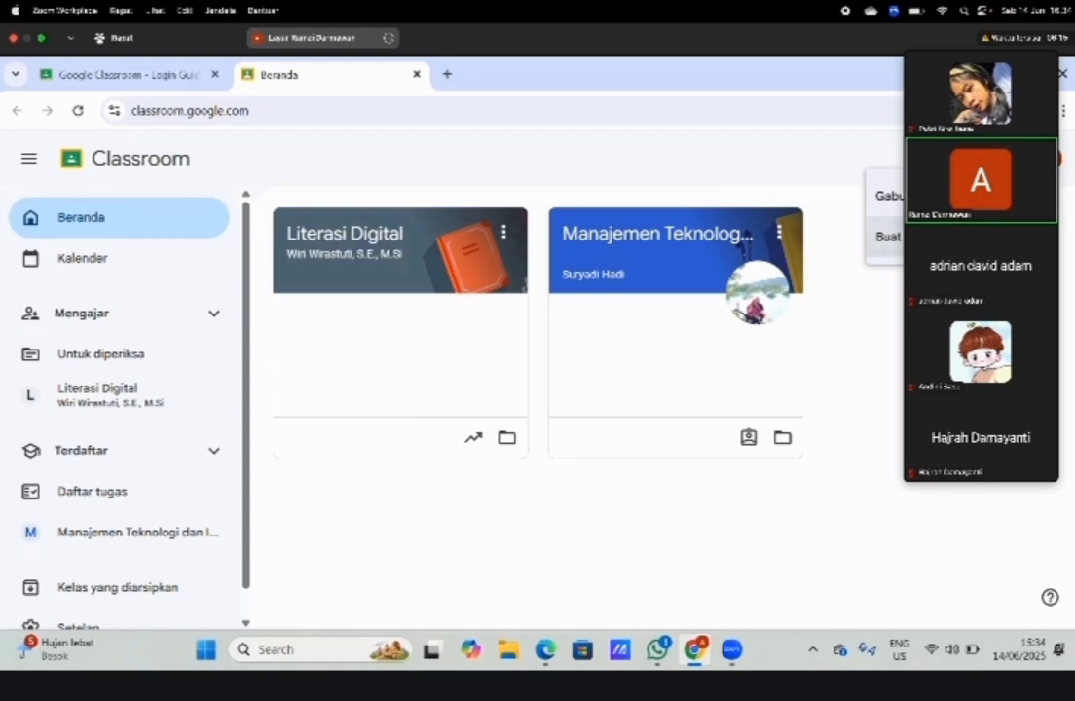
{"action": "left_click", "coordinate": [905, 236]}
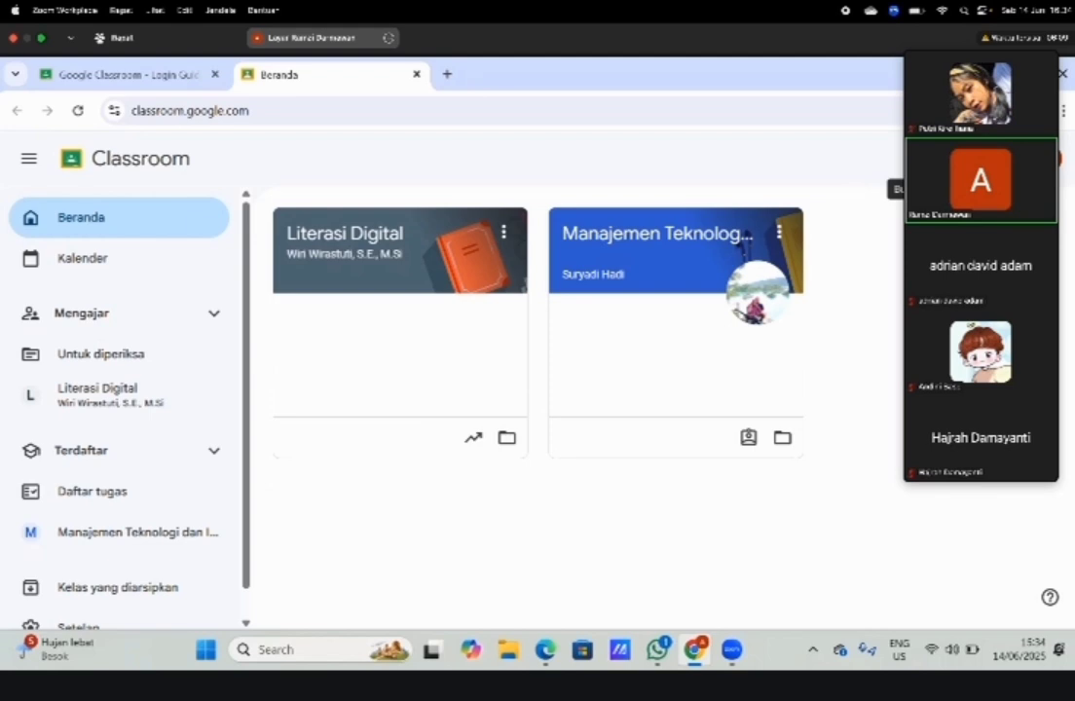
{"action": "left_click", "coordinate": [962, 158]}
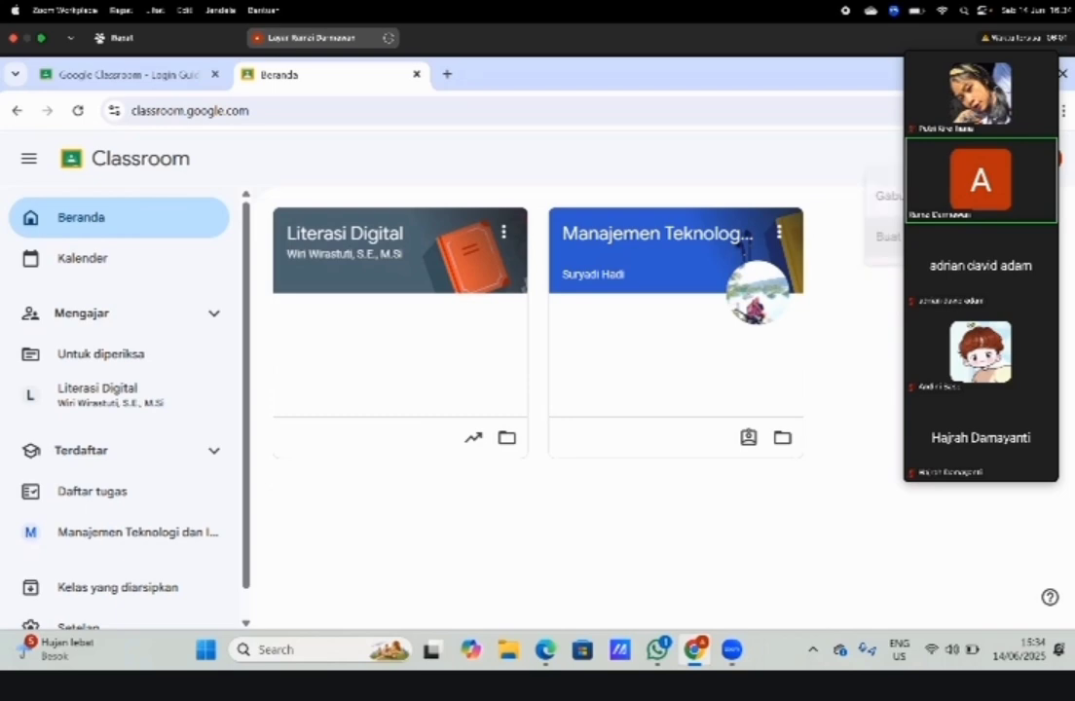
{"action": "left_click", "coordinate": [888, 237]}
{"action": "left_click", "coordinate": [374, 450]}
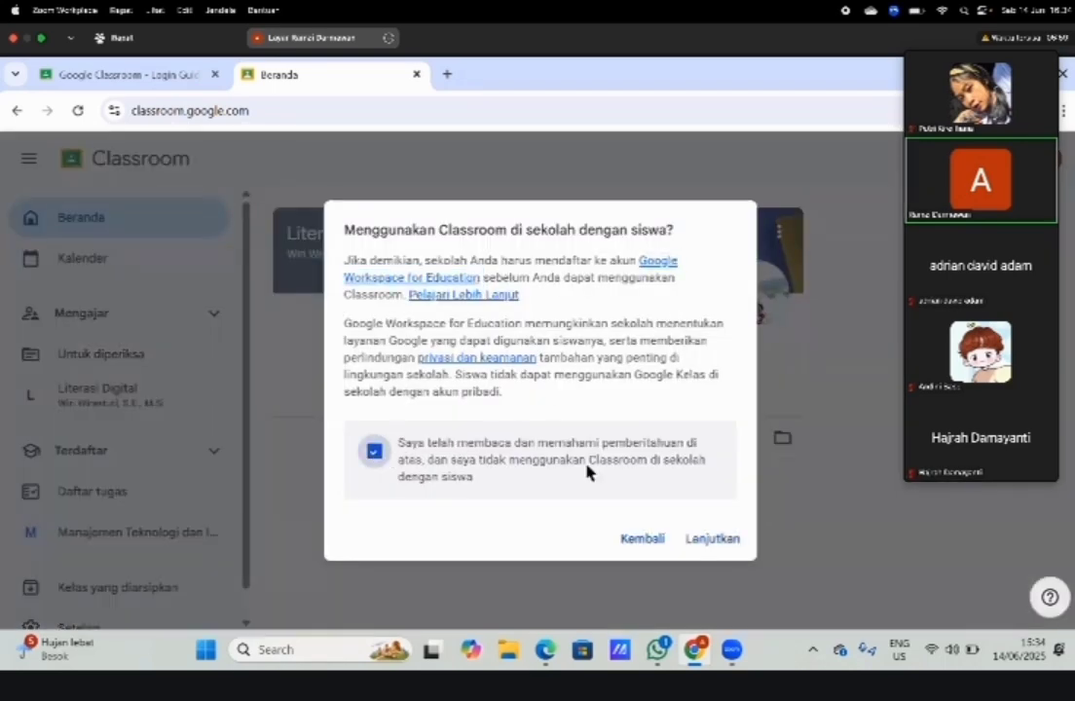
{"action": "left_click", "coordinate": [714, 541]}
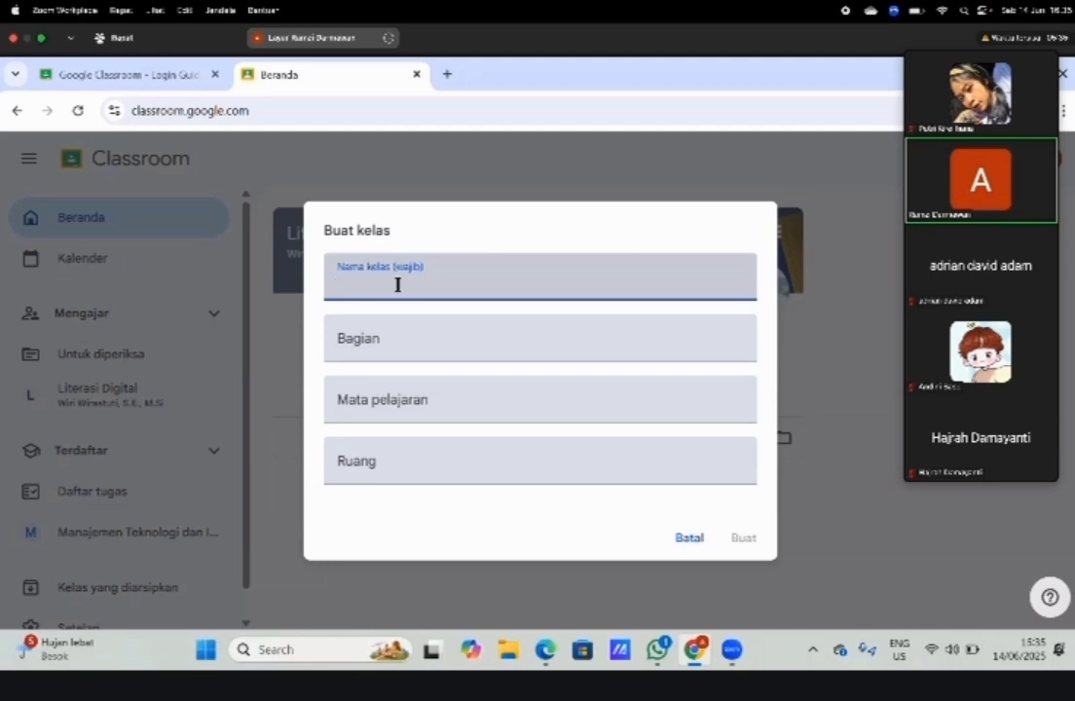
- Name the class Literasi Digital and enter the lecturer's full name with the titles S.E., M.Si as its section
{"action": "type", "text": "Literasi Digital"}
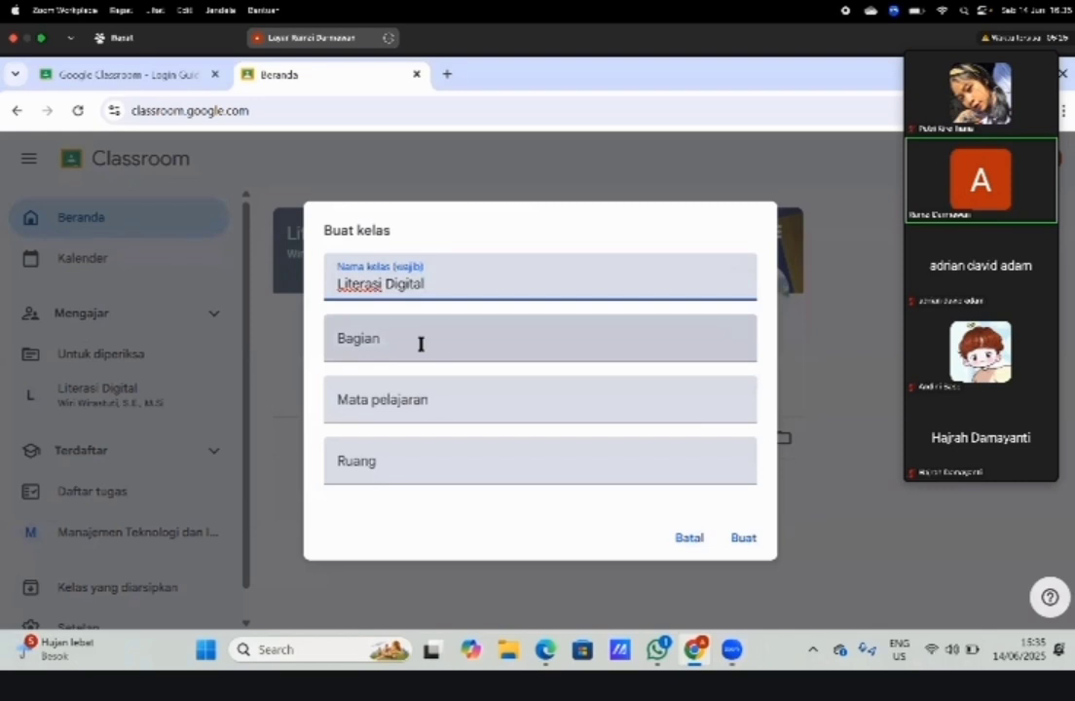
{"action": "left_click", "coordinate": [360, 340]}
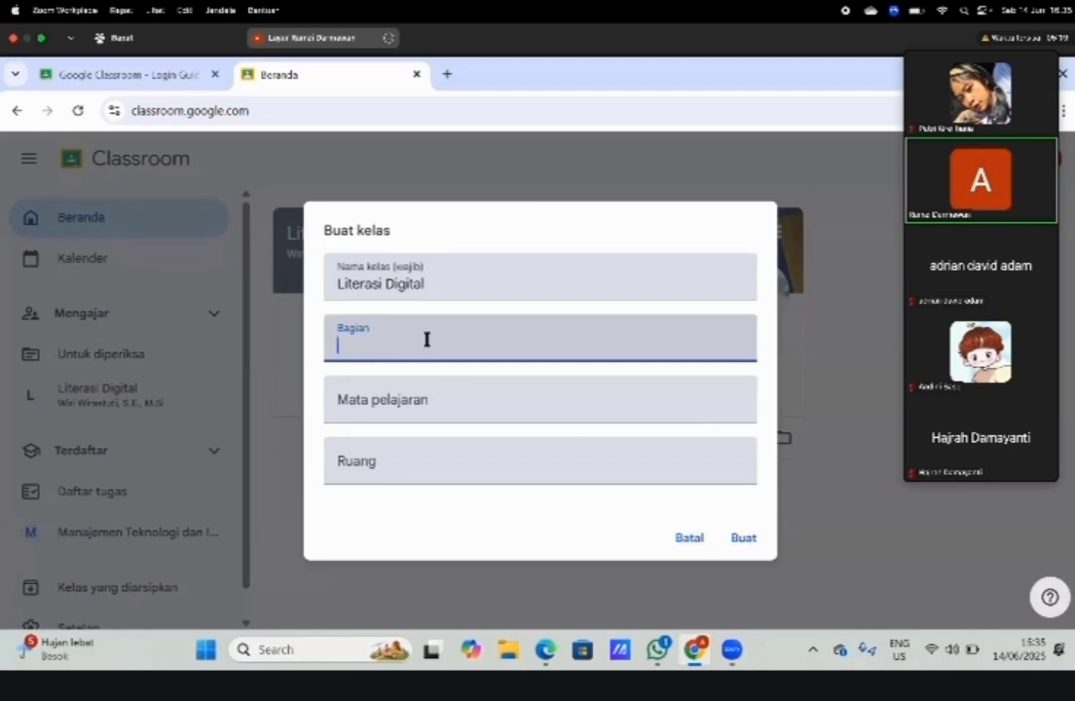
{"action": "type", "text": "Wiri"}
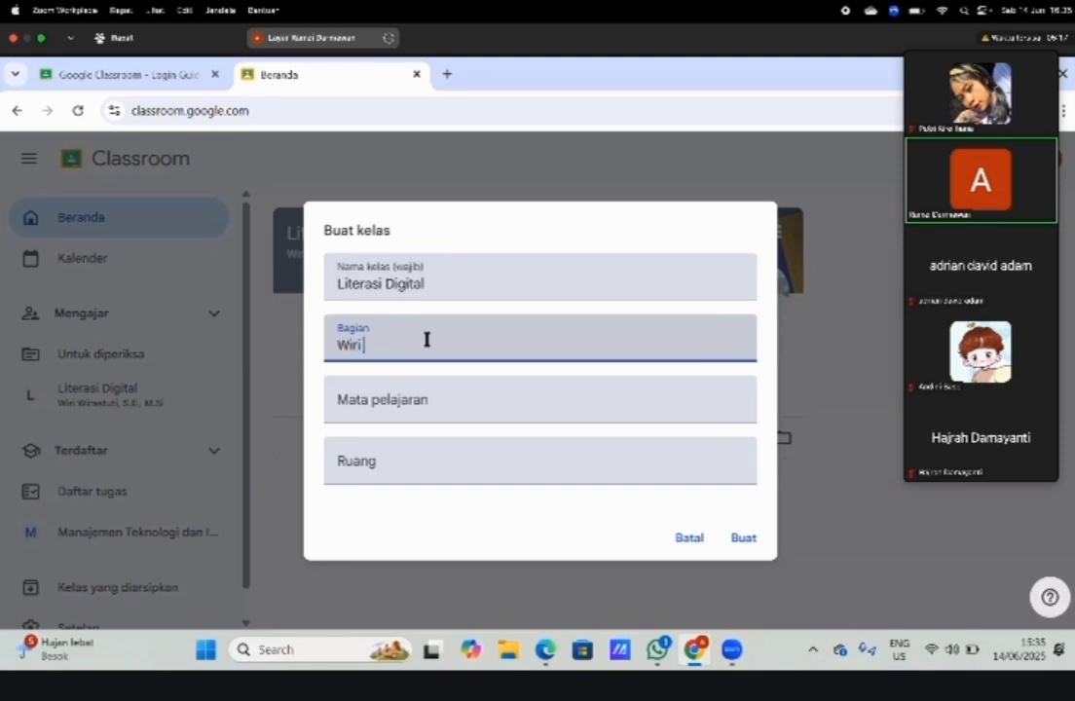
{"action": "left_click", "coordinate": [221, 144]}
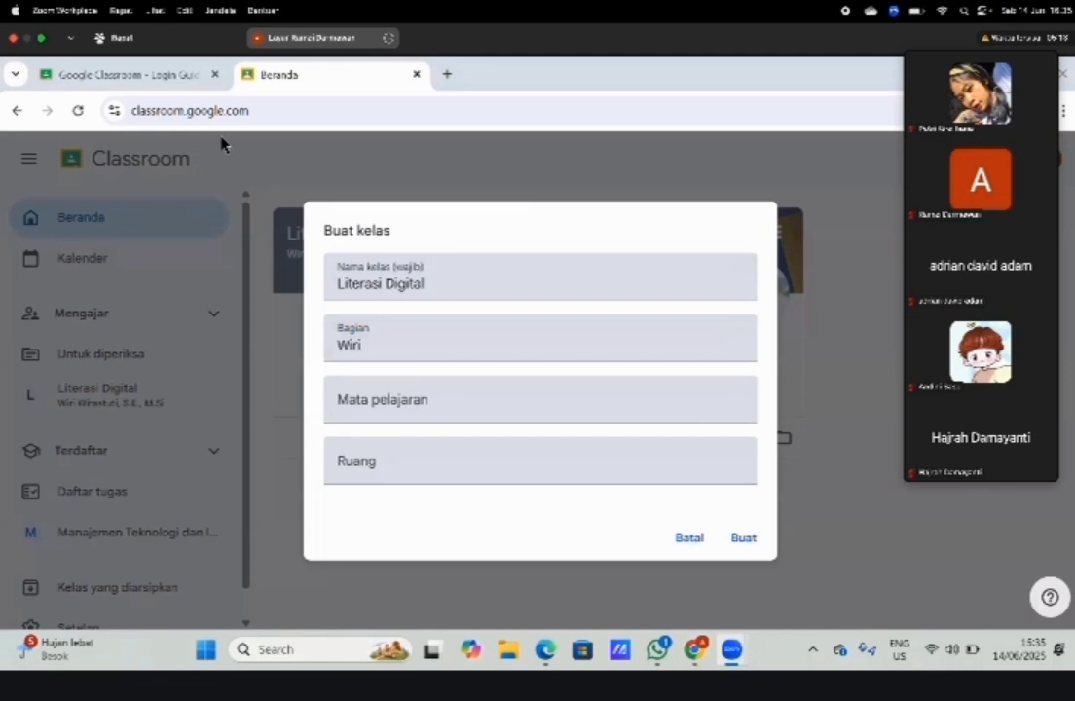
{"action": "left_click", "coordinate": [456, 336]}
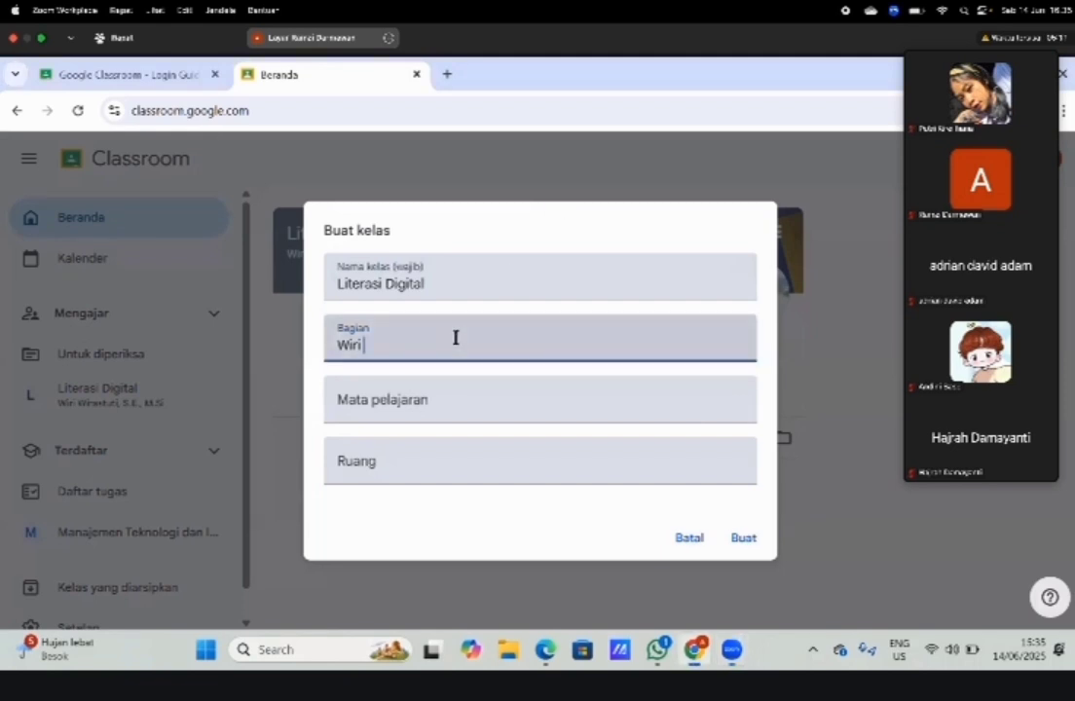
{"action": "type", "text": "Wirastuti,"}
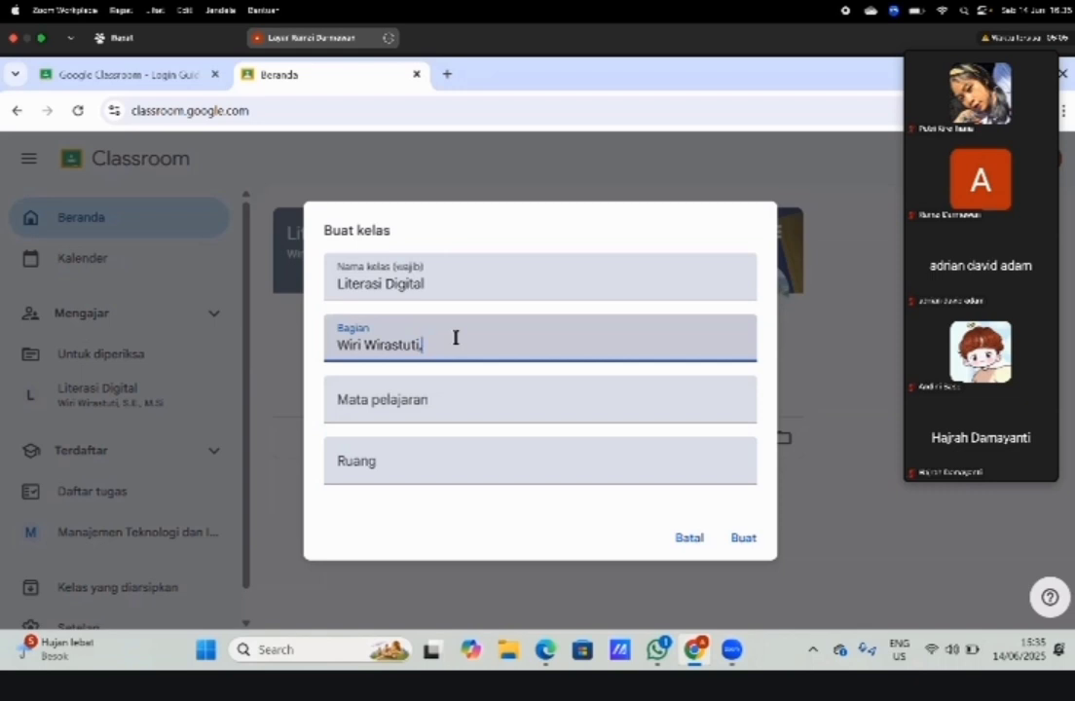
{"action": "type", "text": " S.E., M.Si"}
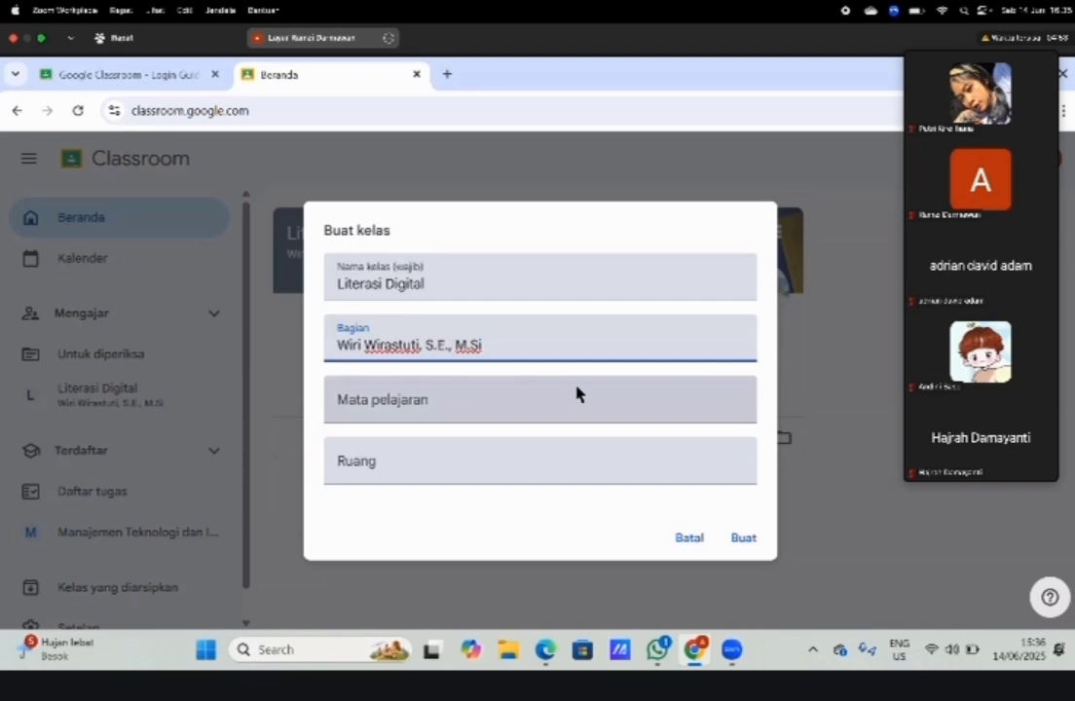
- Change the lecturer's final academic title in the class section to M.M
{"action": "key", "text": "BackSpace"}
{"action": "key", "text": "BackSpace"}
{"action": "key", "text": "BackSpace"}
{"action": "key", "text": "BackSpace"}
{"action": "type", "text": "M.M"}
- Leave the subject blank, set the room to M2 and create the class
{"action": "left_click", "coordinate": [612, 399]}
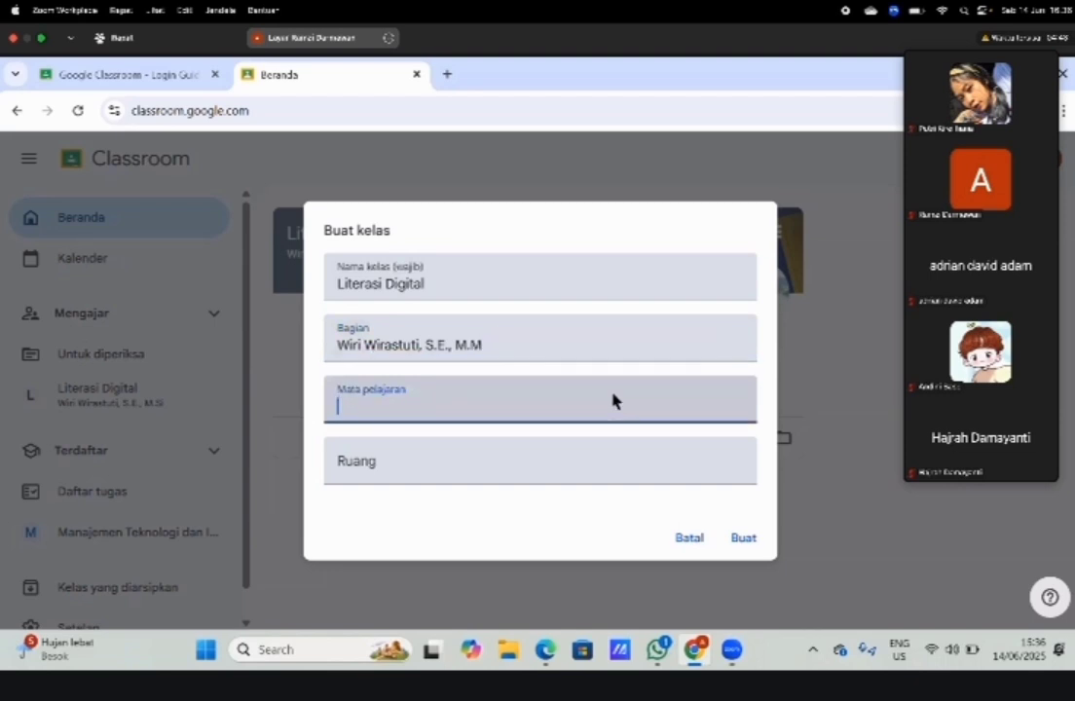
{"action": "left_click", "coordinate": [475, 172]}
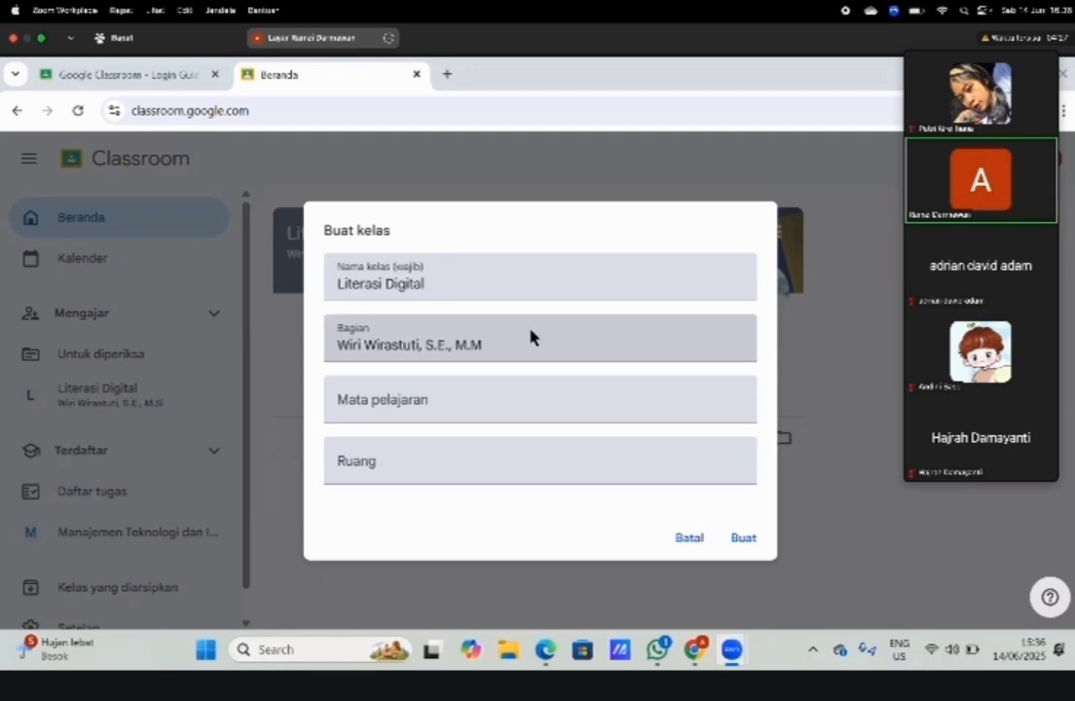
{"action": "left_click", "coordinate": [399, 407]}
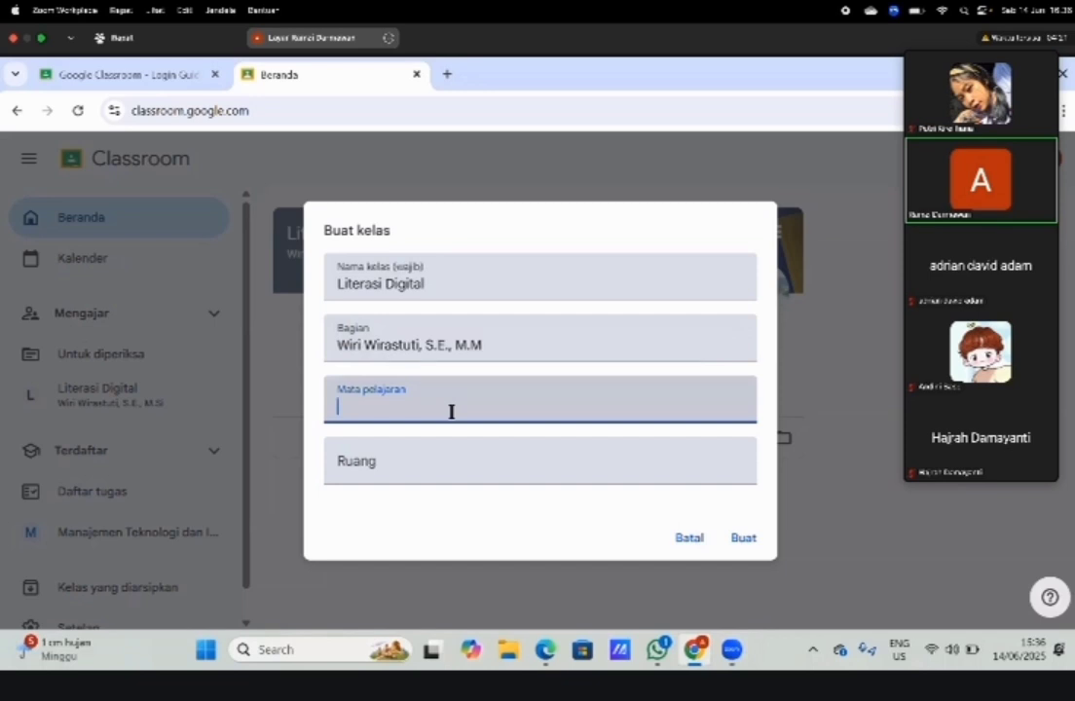
{"action": "left_click", "coordinate": [417, 460]}
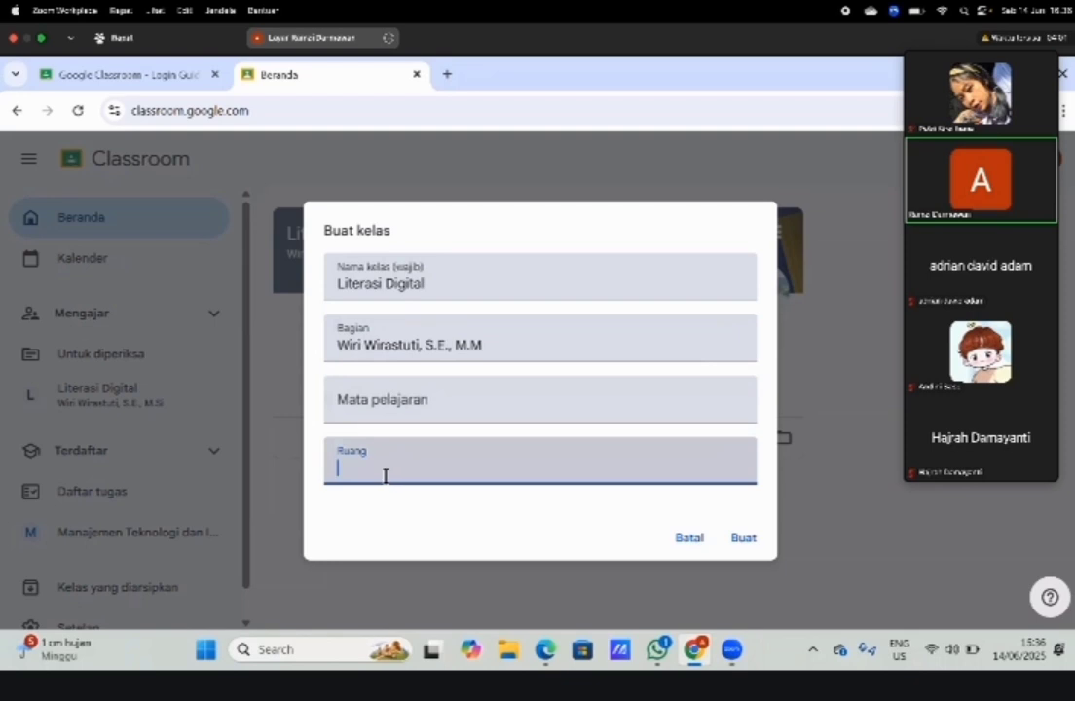
{"action": "type", "text": "M2"}
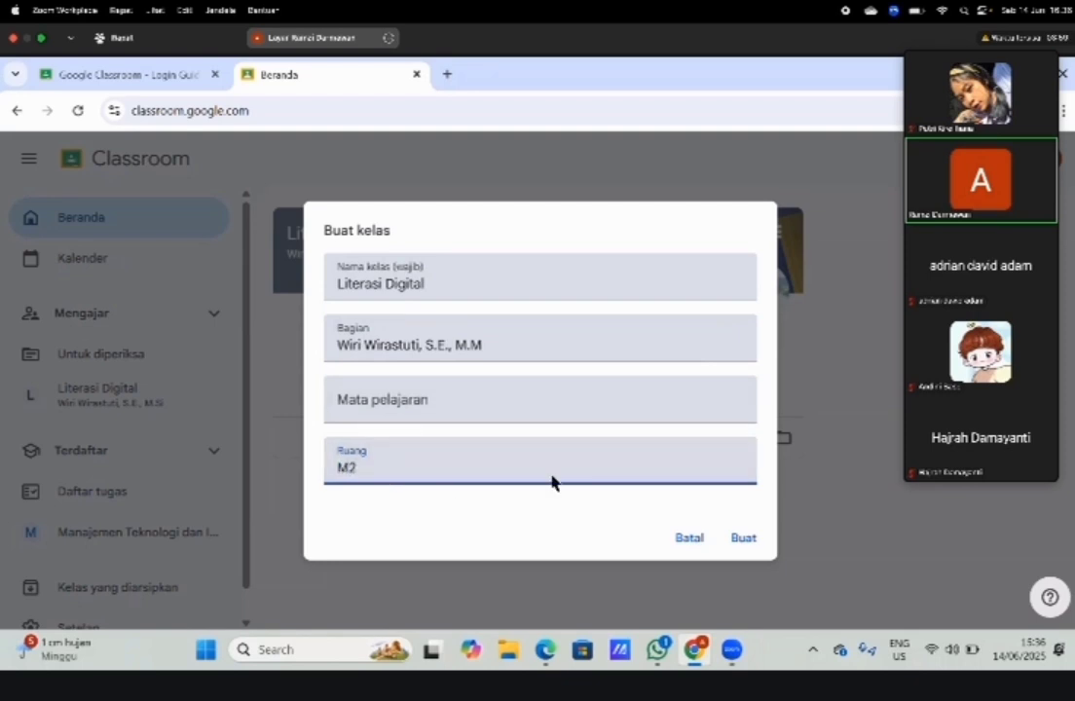
{"action": "left_click", "coordinate": [749, 542]}
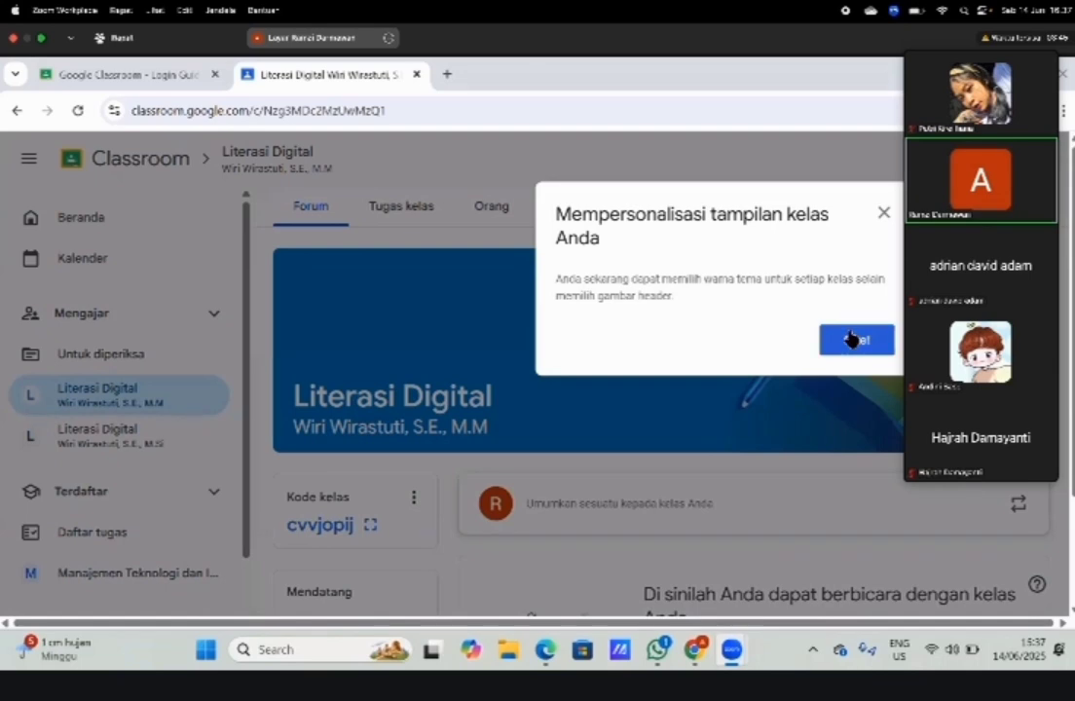
- Dismiss the class personalisation notice and look through the new class's Forum, Tugas kelas, Orang and Nilai pages
{"action": "left_click", "coordinate": [852, 337]}
{"action": "scroll", "coordinate": [679, 334], "scroll_direction": "down", "scroll_amount": 2}
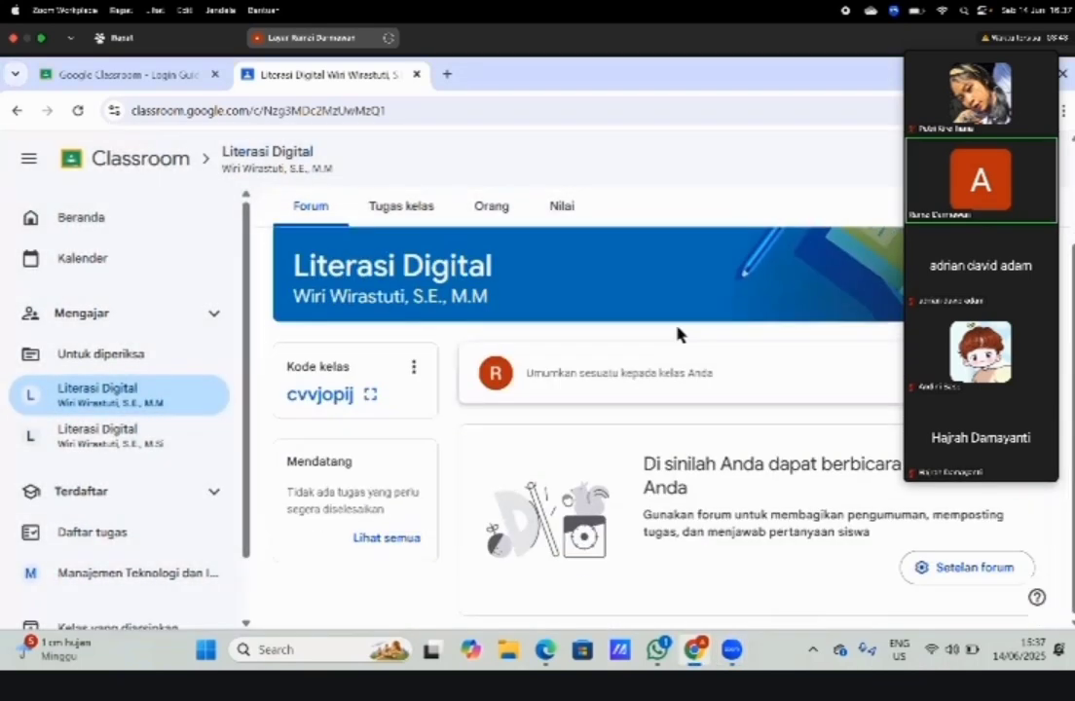
{"action": "scroll", "coordinate": [678, 334], "scroll_direction": "up", "scroll_amount": 2}
{"action": "scroll", "coordinate": [679, 334], "scroll_direction": "down", "scroll_amount": 1}
{"action": "scroll", "coordinate": [679, 334], "scroll_direction": "down", "scroll_amount": 1}
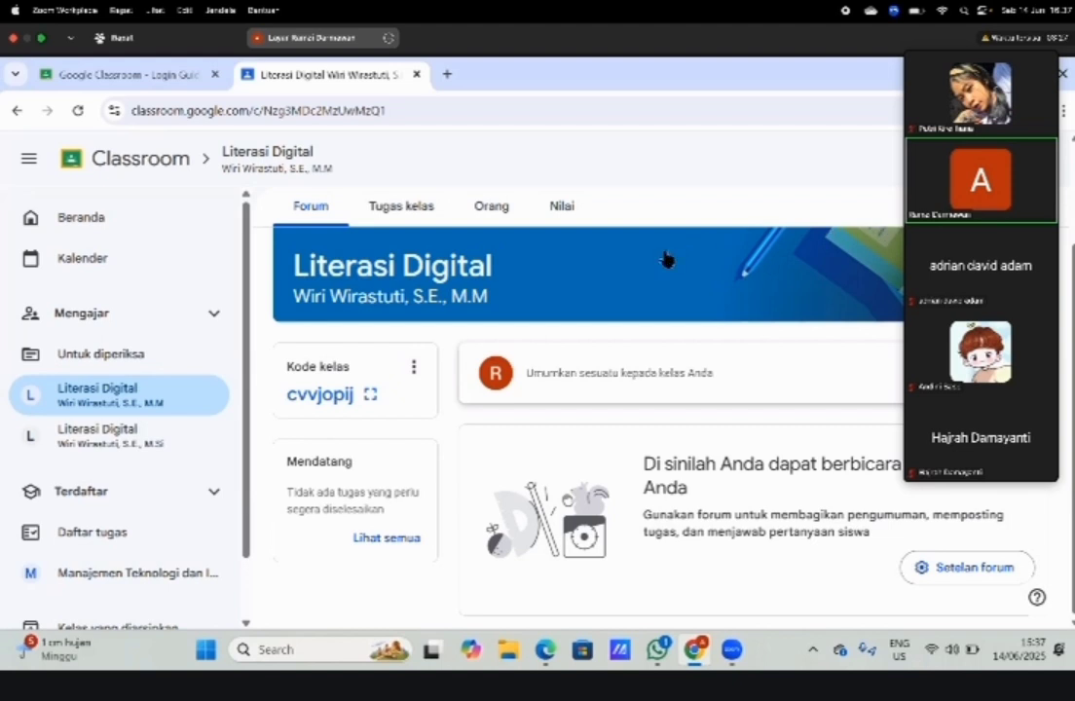
{"action": "left_click", "coordinate": [384, 212]}
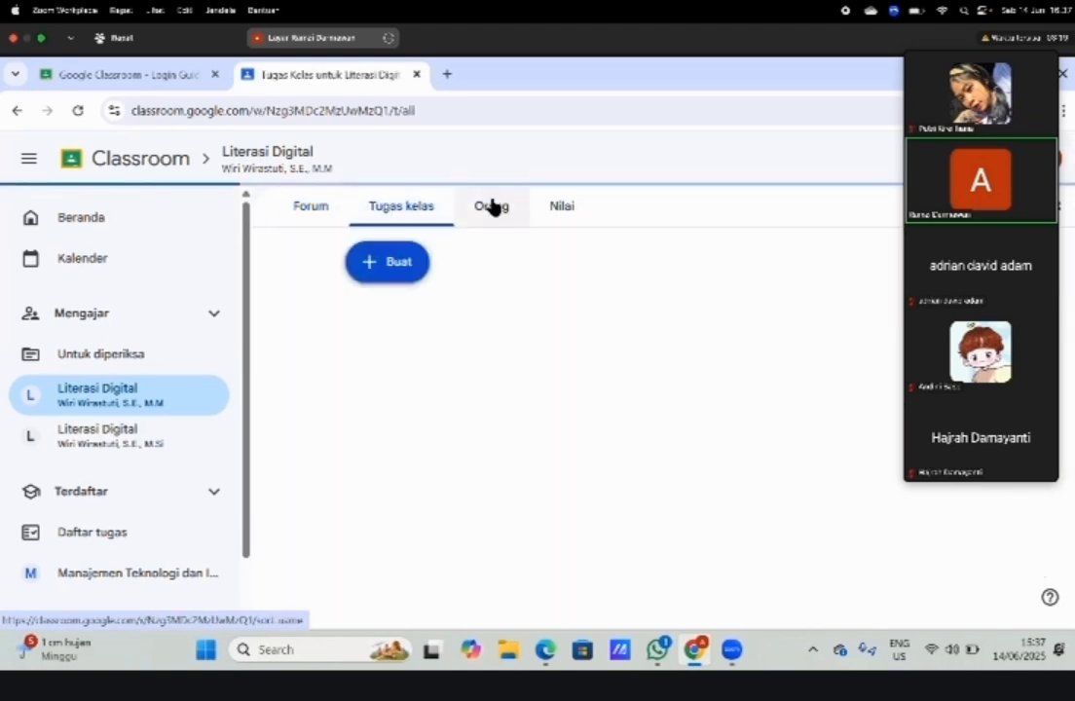
{"action": "left_click", "coordinate": [492, 206]}
{"action": "left_click", "coordinate": [569, 203]}
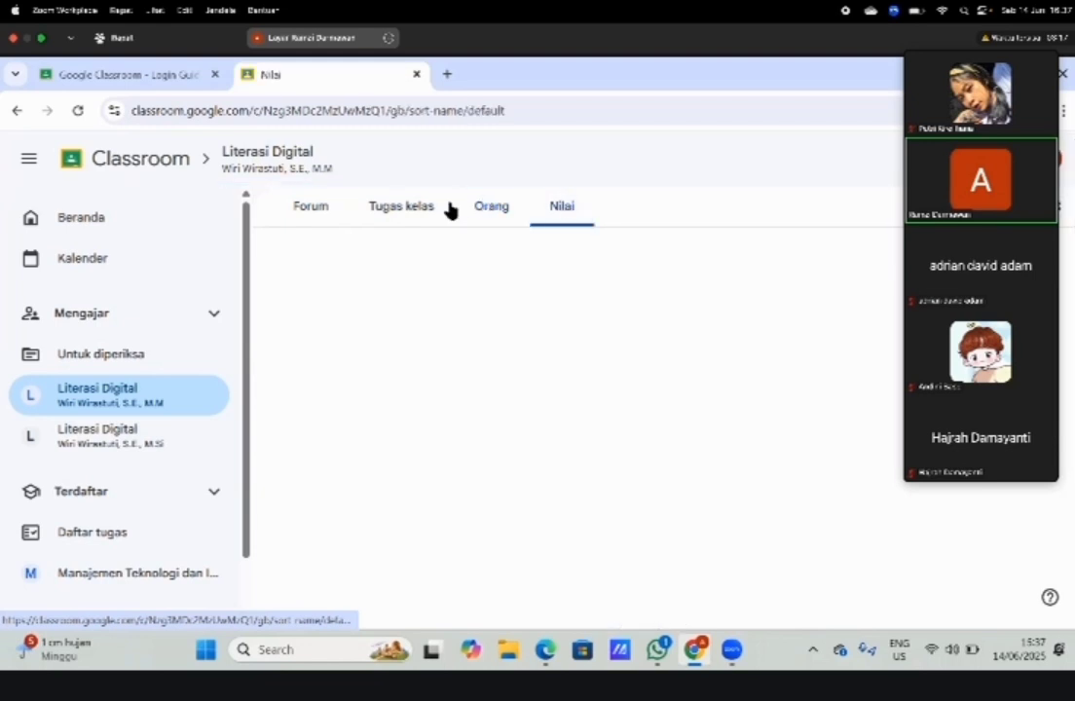
- Start a new Tugas assignment in the class's classwork and dismiss the rubric introduction
{"action": "left_click", "coordinate": [380, 211]}
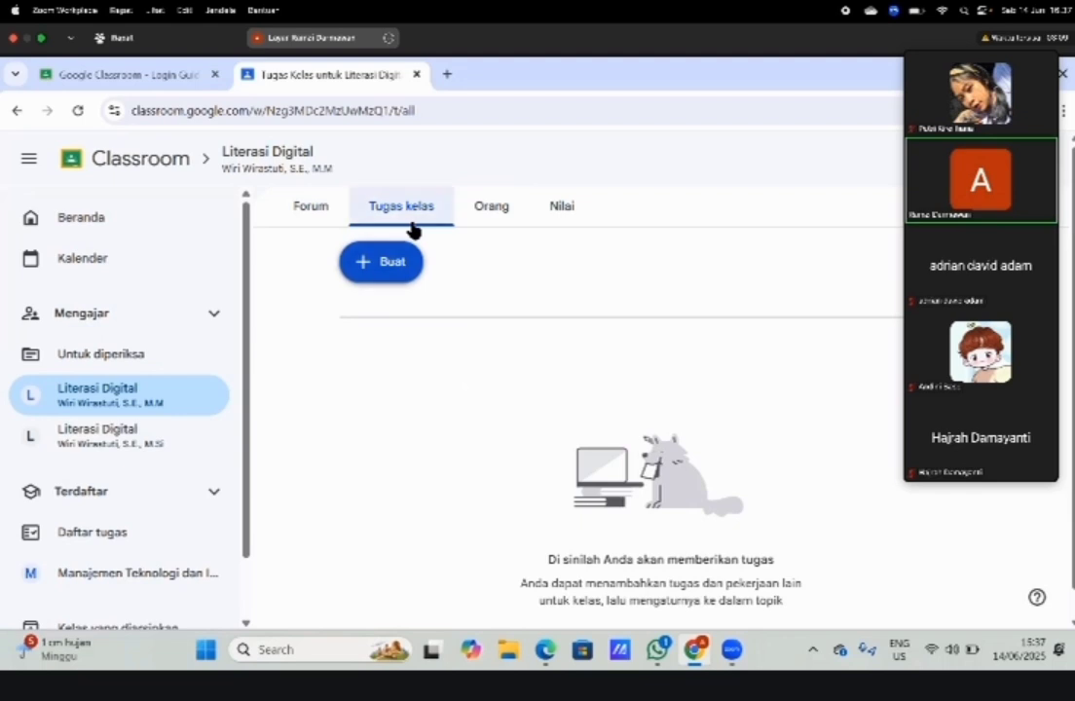
{"action": "left_click", "coordinate": [376, 269]}
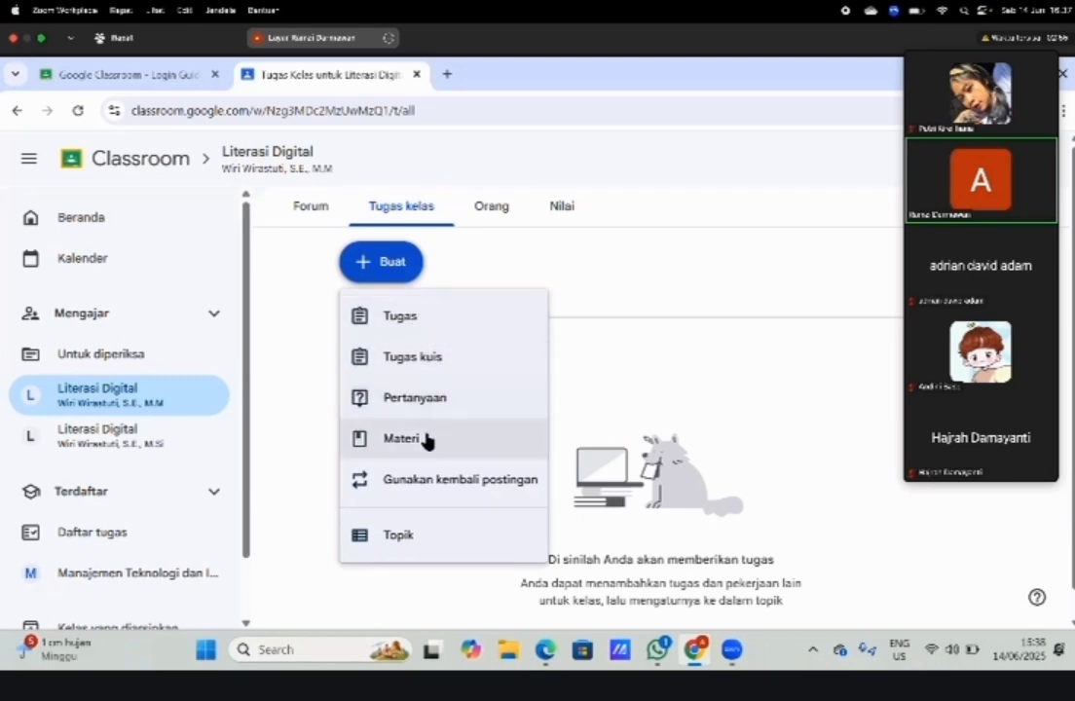
{"action": "scroll", "coordinate": [427, 486], "scroll_direction": "down", "scroll_amount": 1}
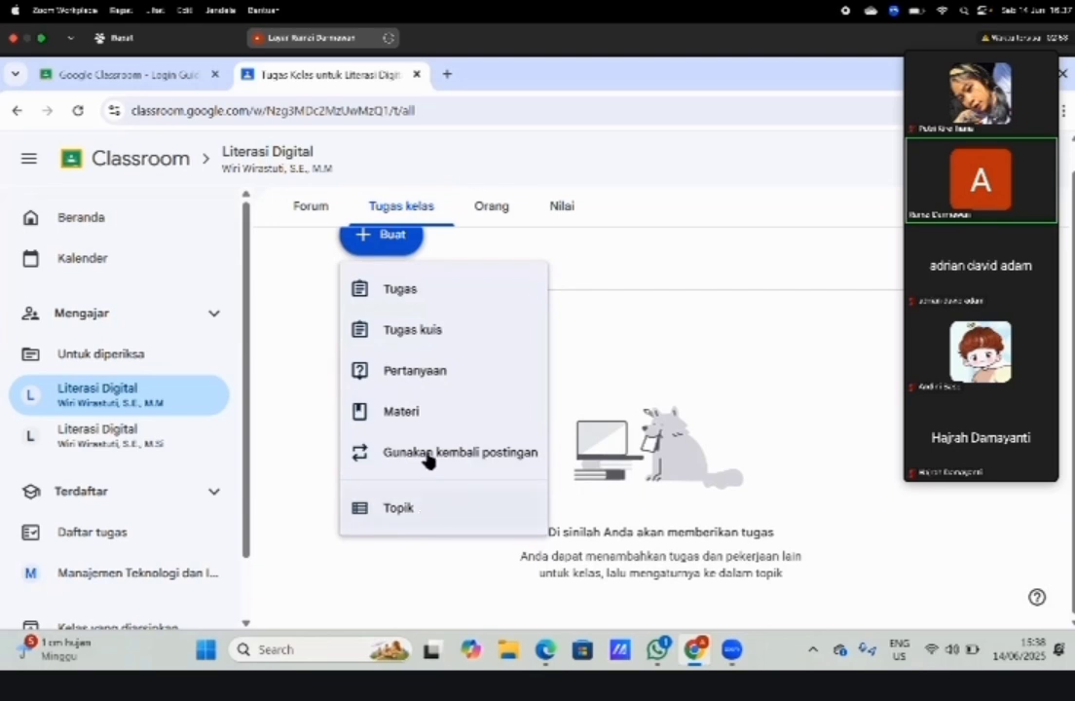
{"action": "scroll", "coordinate": [444, 378], "scroll_direction": "up", "scroll_amount": 1}
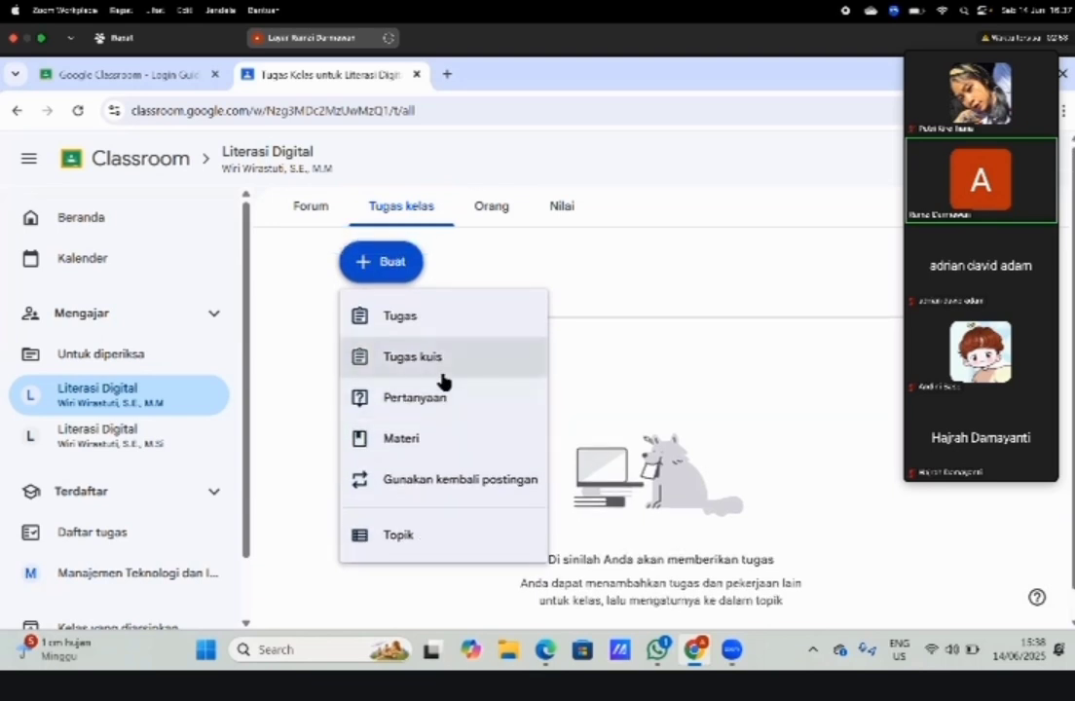
{"action": "left_click", "coordinate": [425, 318]}
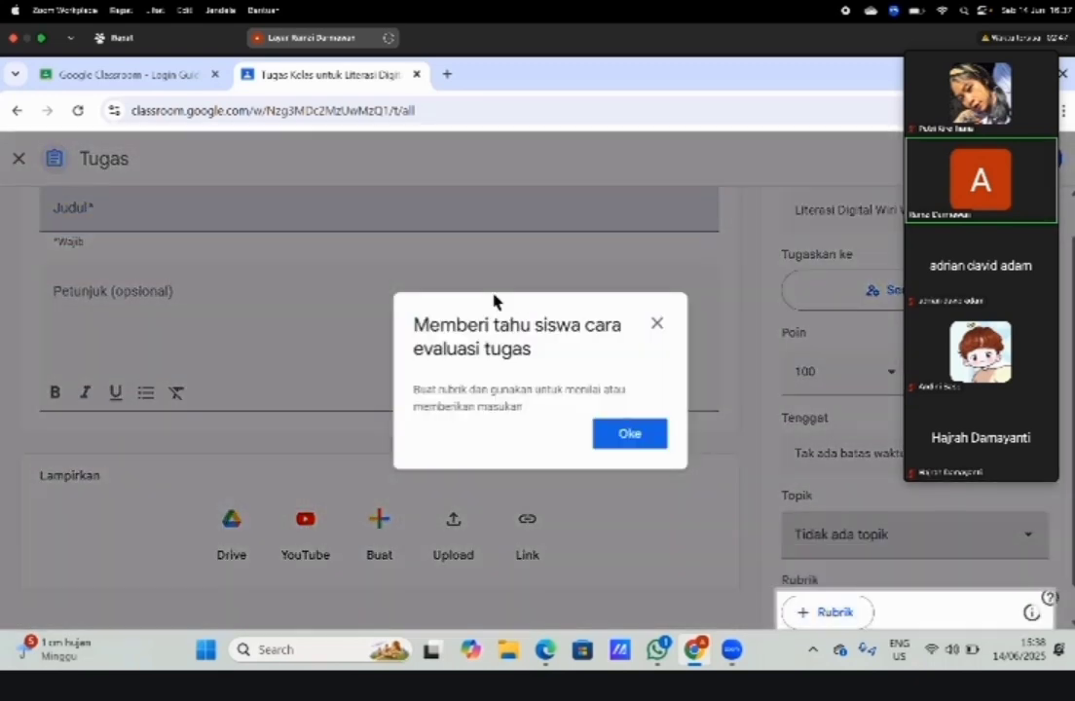
{"action": "left_click", "coordinate": [635, 434]}
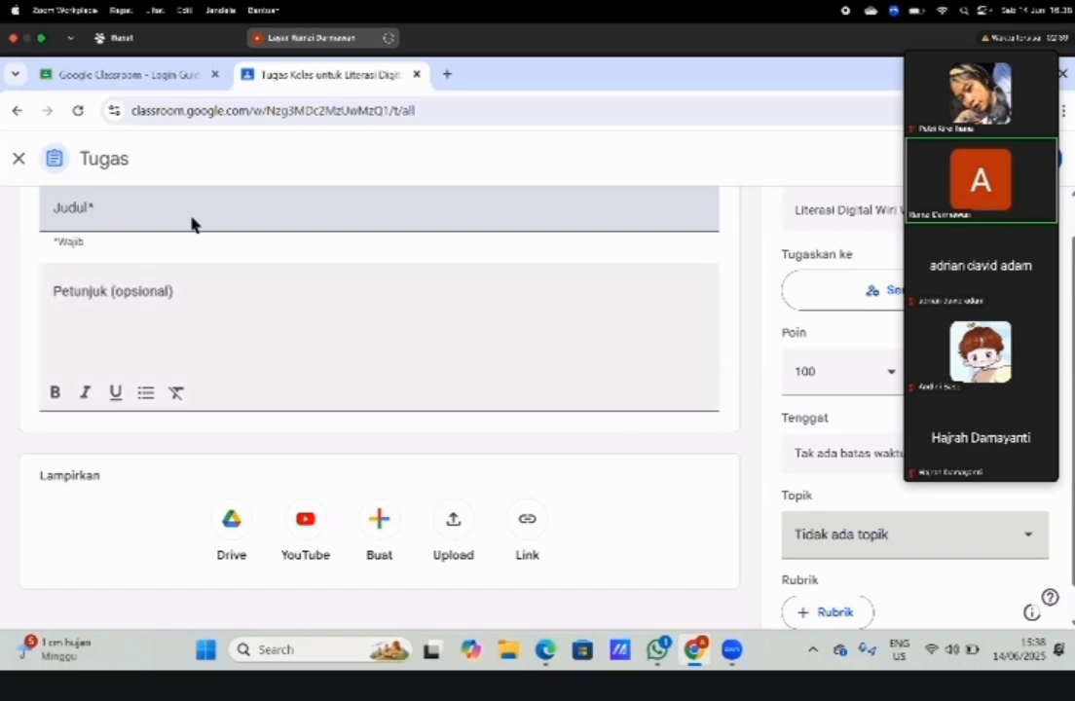
- Enter "Literasi Digital" as the assignment's title
{"action": "scroll", "coordinate": [192, 223], "scroll_direction": "up", "scroll_amount": 1}
{"action": "left_click", "coordinate": [187, 249]}
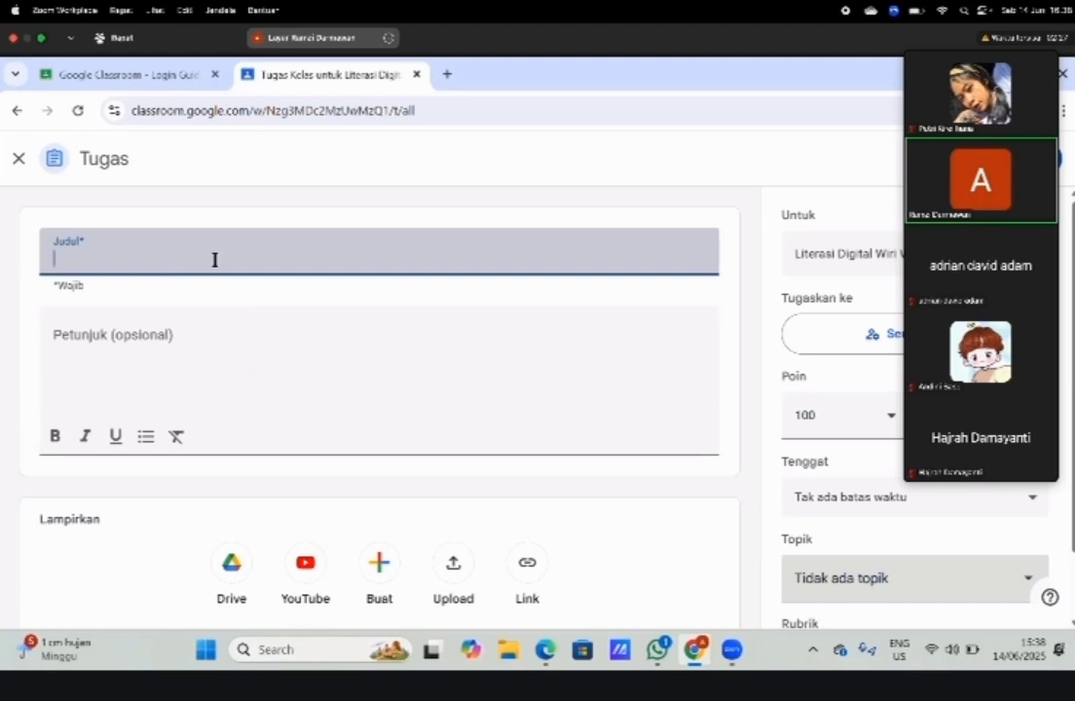
{"action": "type", "text": "4iterasi D"}
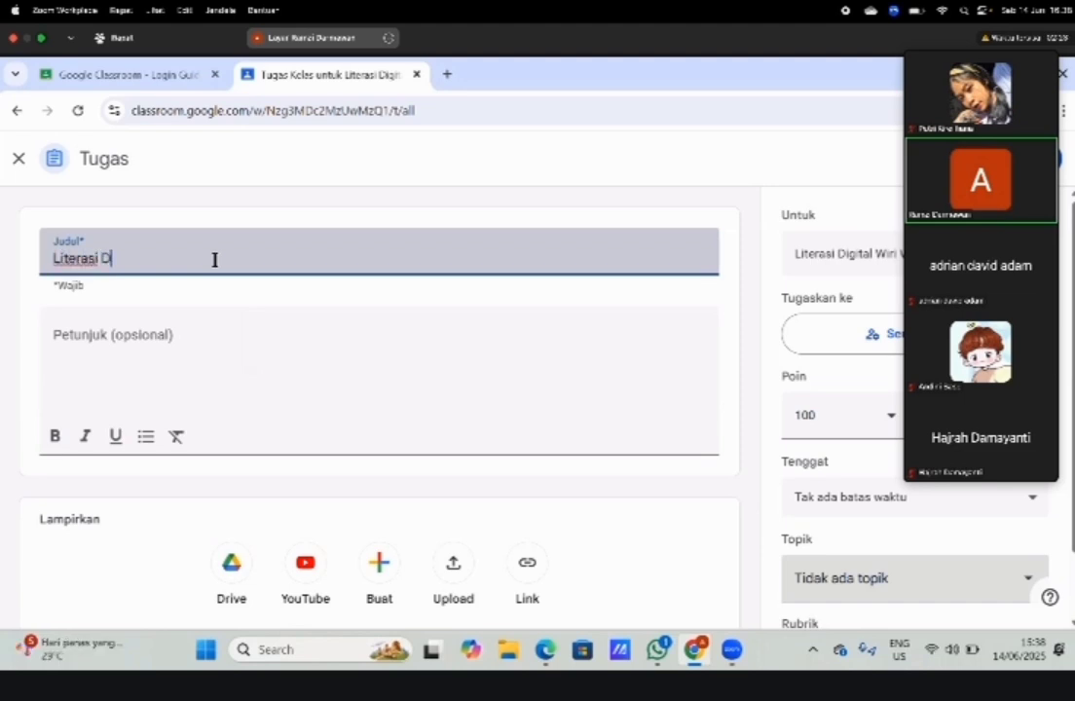
{"action": "type", "text": "gital"}
- Begin the assignment's instructions with the text "Buatlah Resume dari"
{"action": "left_click", "coordinate": [180, 334]}
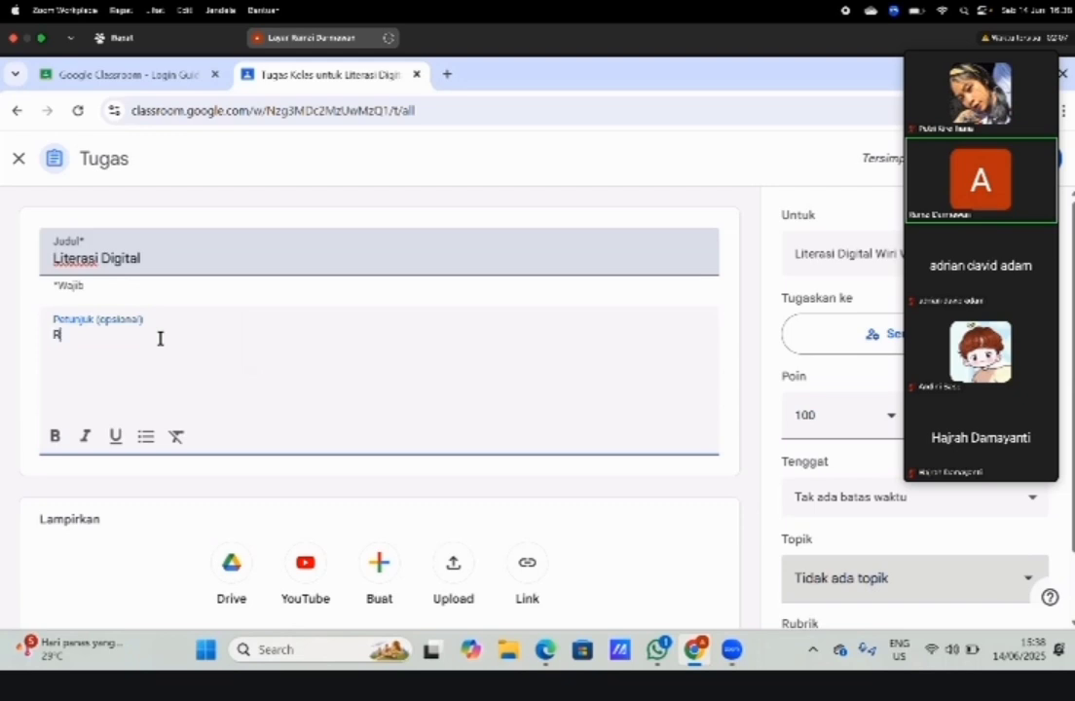
{"action": "type", "text": "Buatlah "}
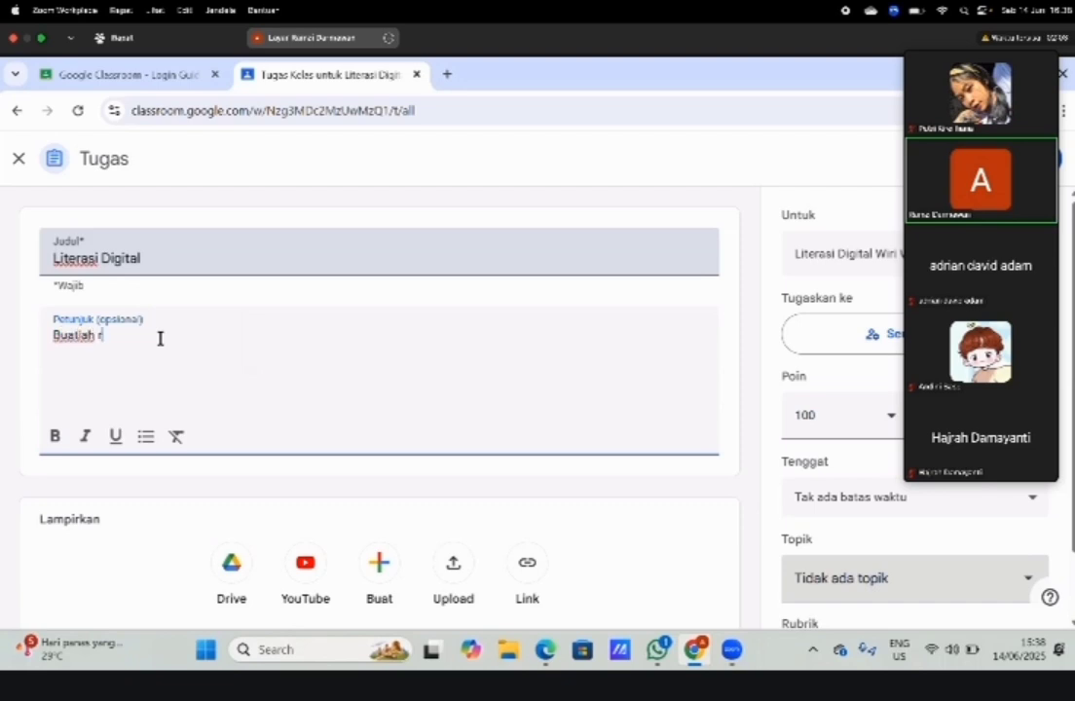
{"action": "type", "text": "Resume dari"}
- Start adding a YouTube attachment to the assignment and search for "Learning Management System"
{"action": "scroll", "coordinate": [360, 409], "scroll_direction": "down", "scroll_amount": 1}
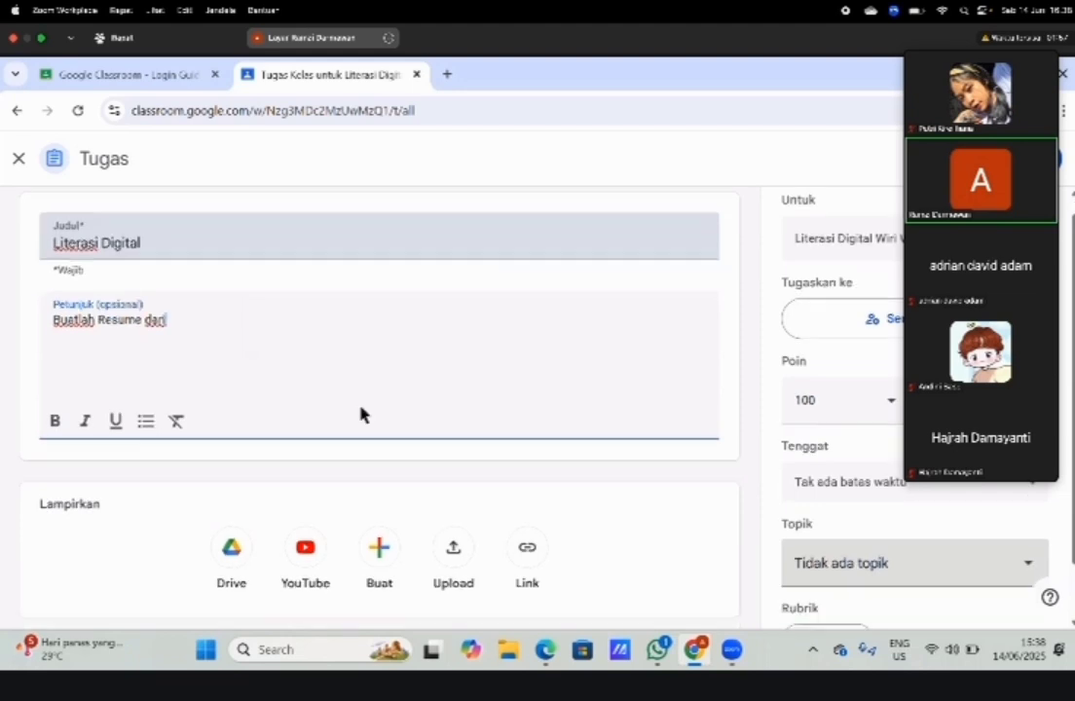
{"action": "scroll", "coordinate": [278, 432], "scroll_direction": "down", "scroll_amount": 1}
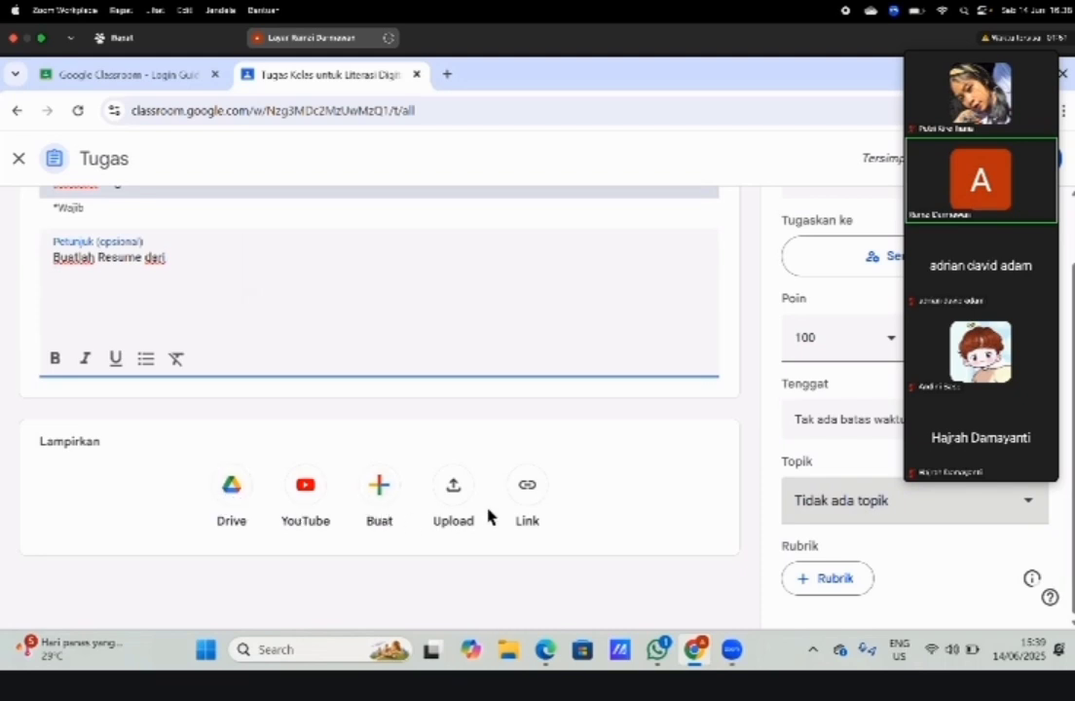
{"action": "left_click", "coordinate": [300, 500]}
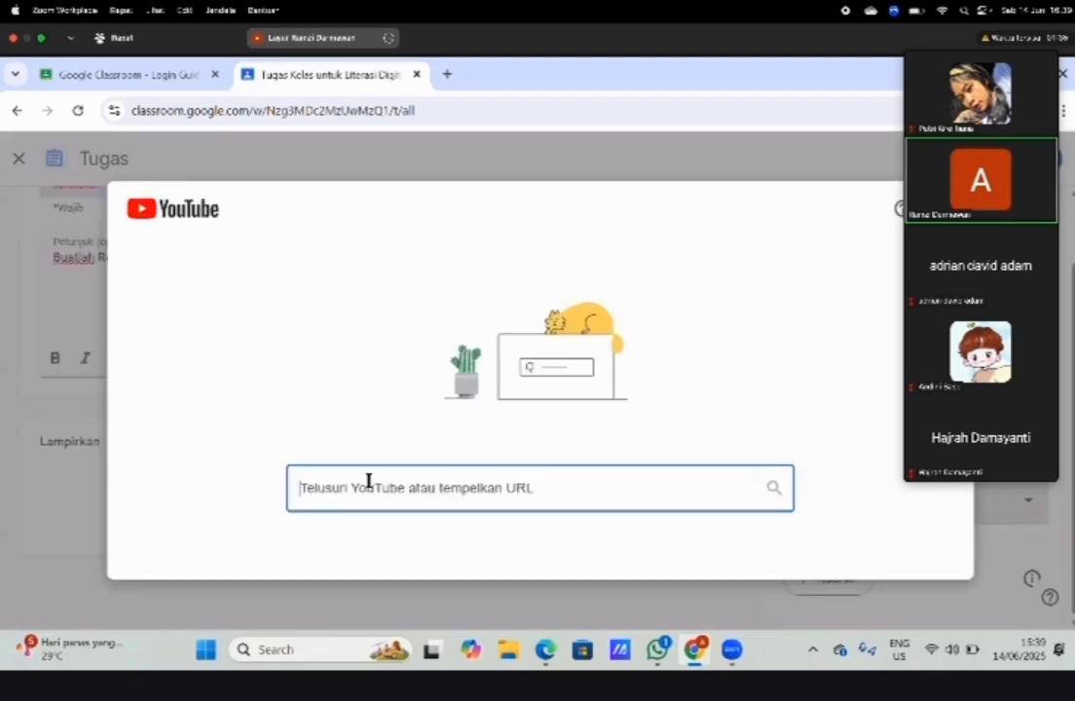
{"action": "left_click", "coordinate": [374, 165]}
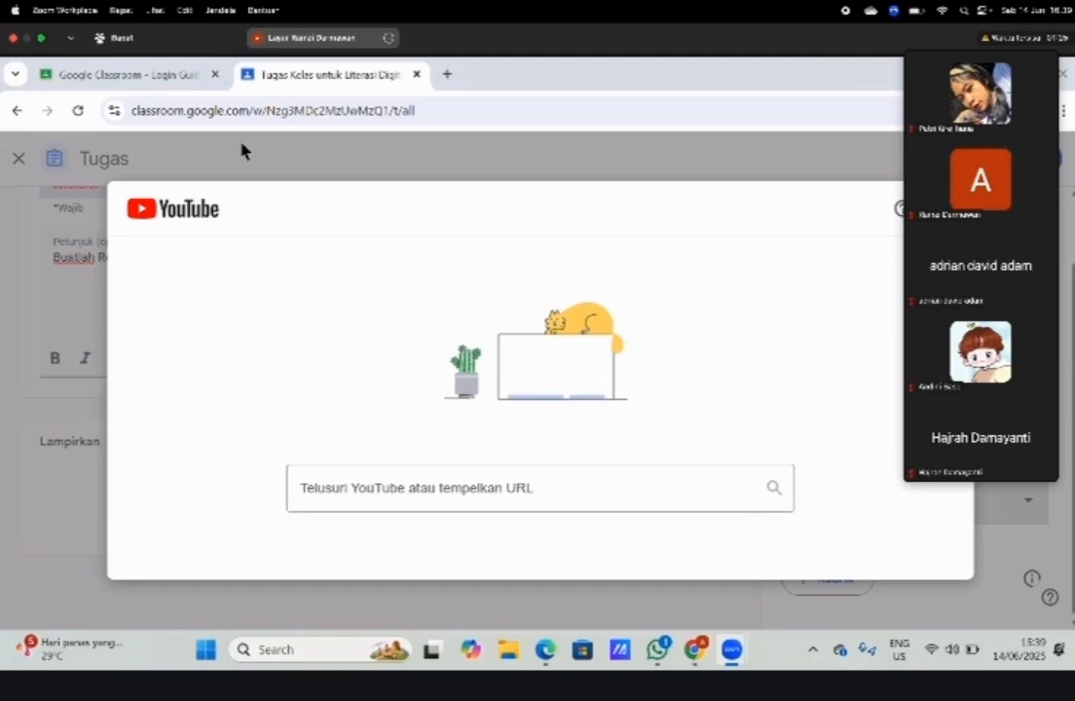
{"action": "left_click", "coordinate": [333, 481]}
{"action": "type", "text": "l"}
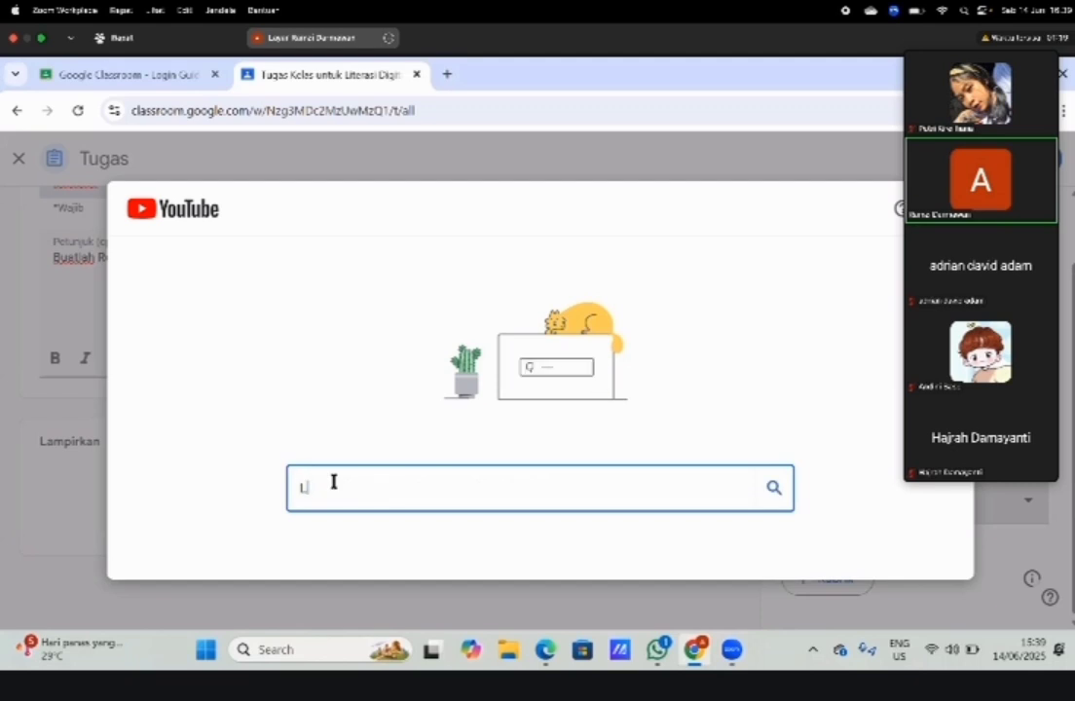
{"action": "type", "text": "earn"}
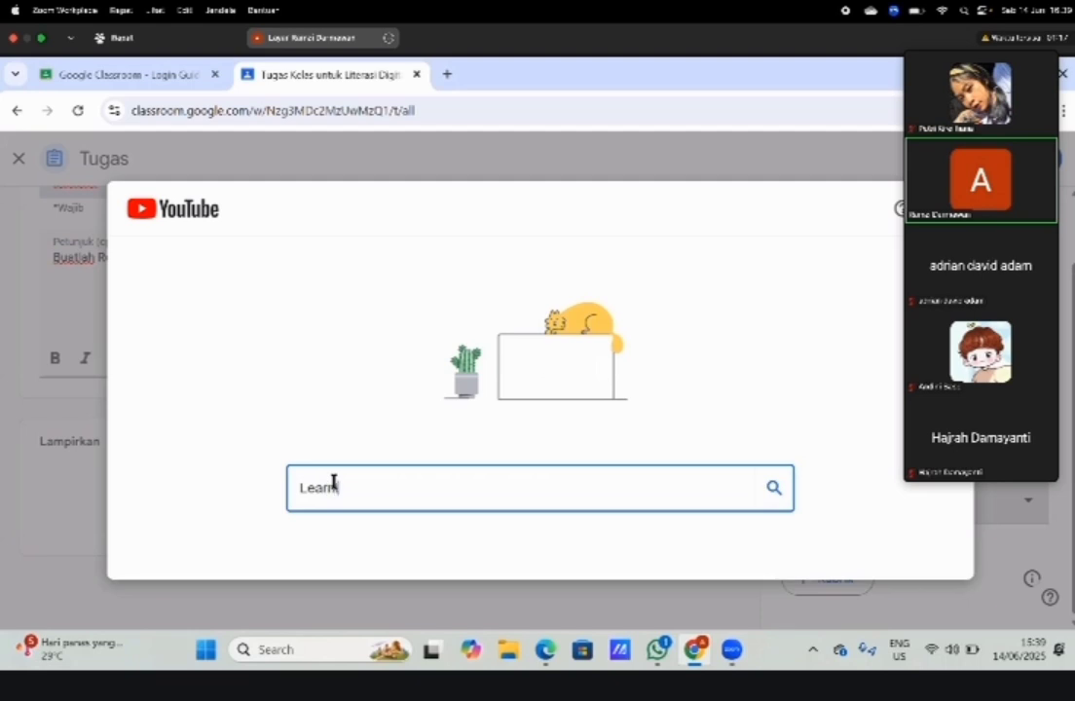
{"action": "type", "text": "ing Mana"}
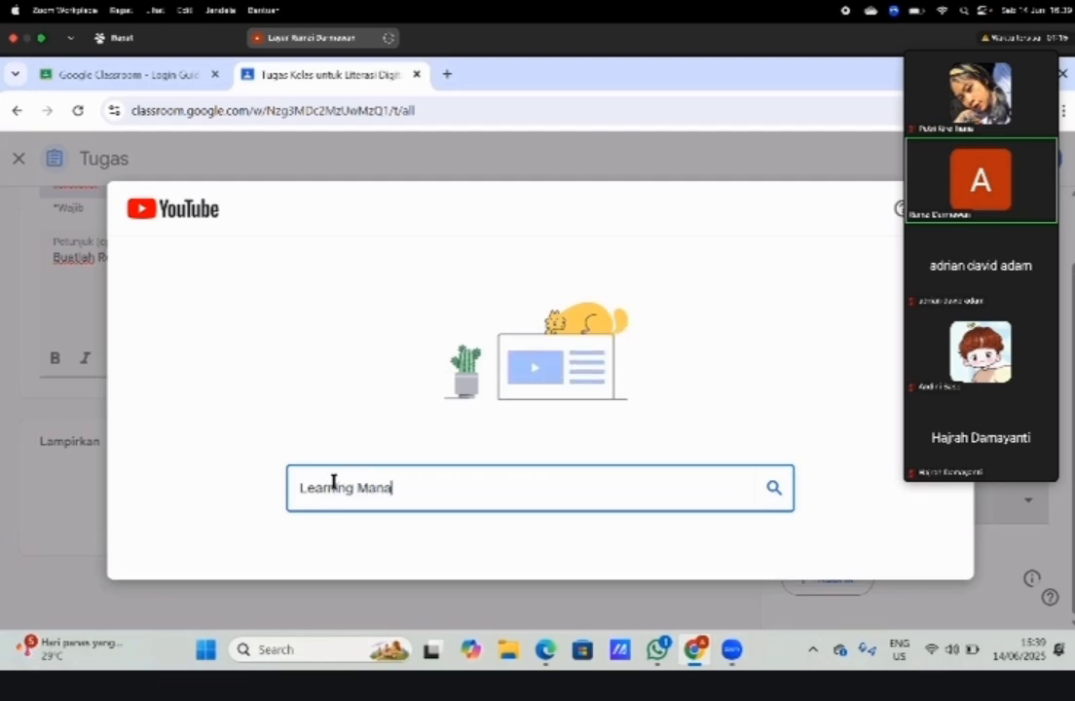
{"action": "type", "text": "gement S"}
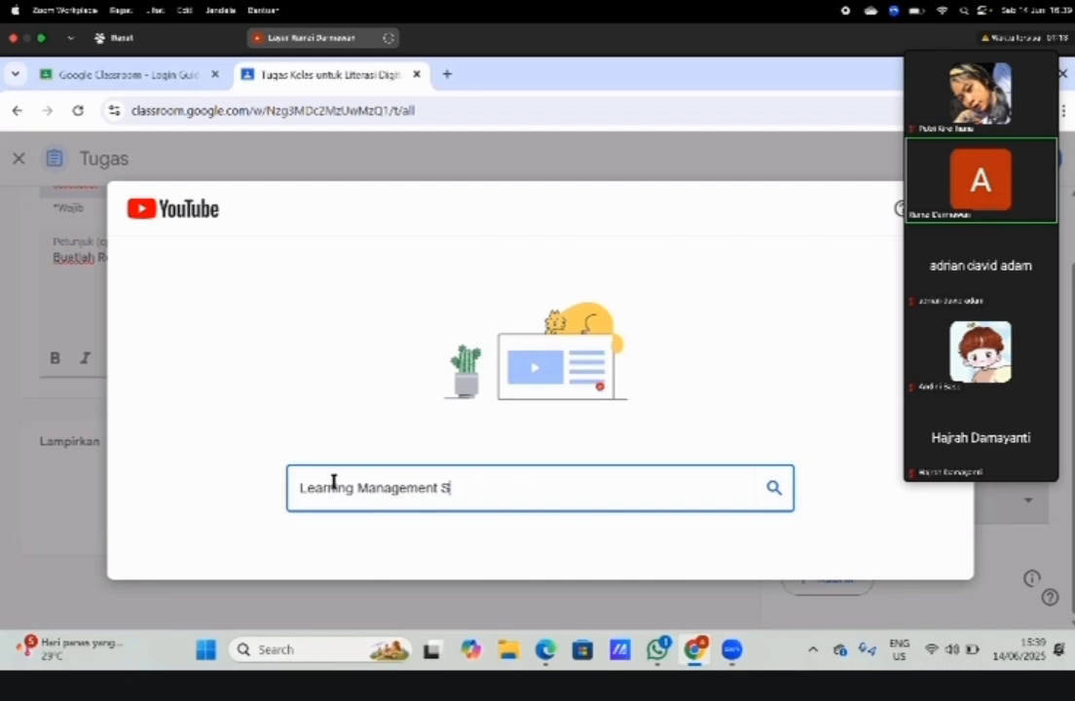
{"action": "type", "text": "ystem"}
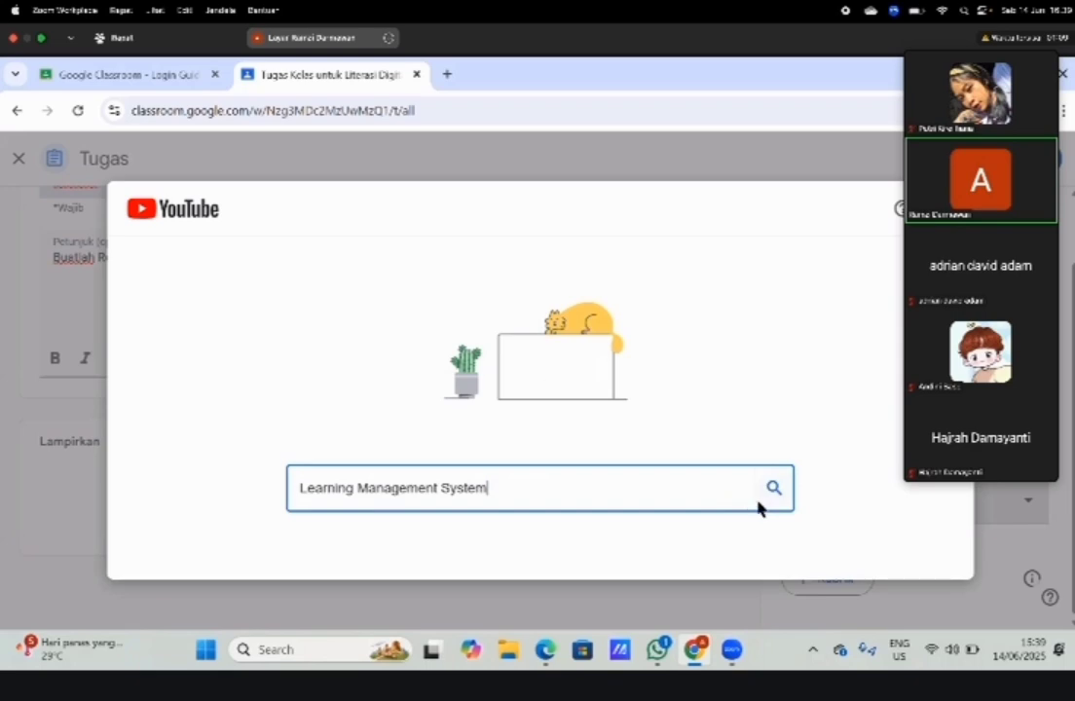
{"action": "key", "text": "Return"}
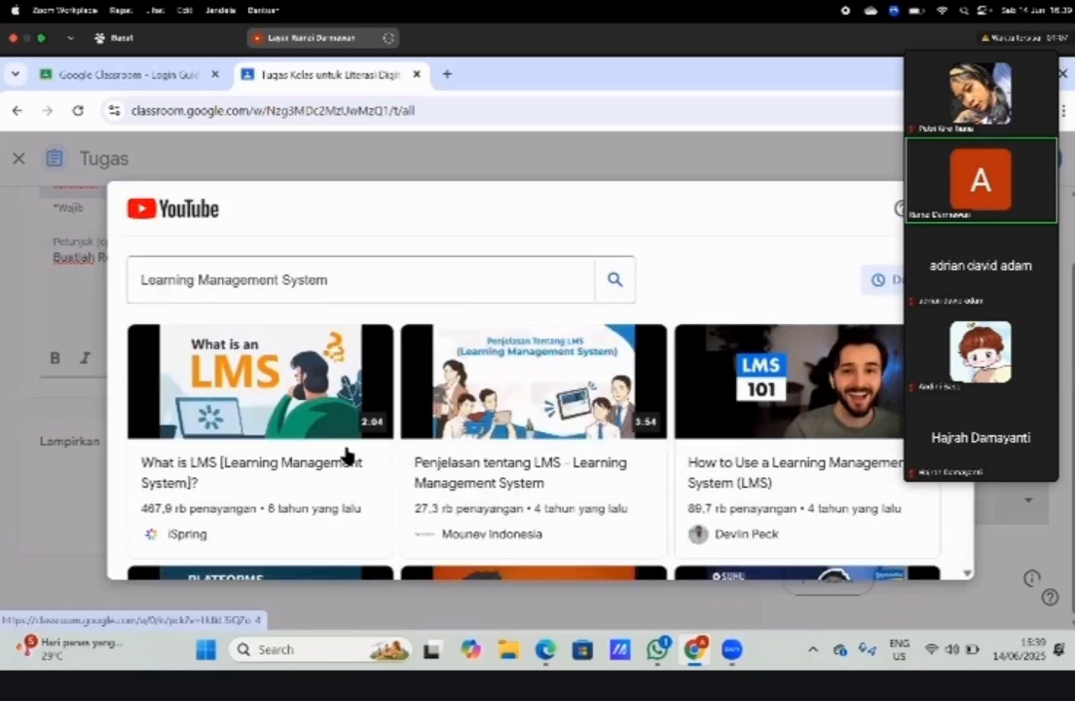
- Attach iSpring's video "What is LMS [Learning Management System]?" from the search results to the assignment
{"action": "scroll", "coordinate": [333, 451], "scroll_direction": "down", "scroll_amount": 2}
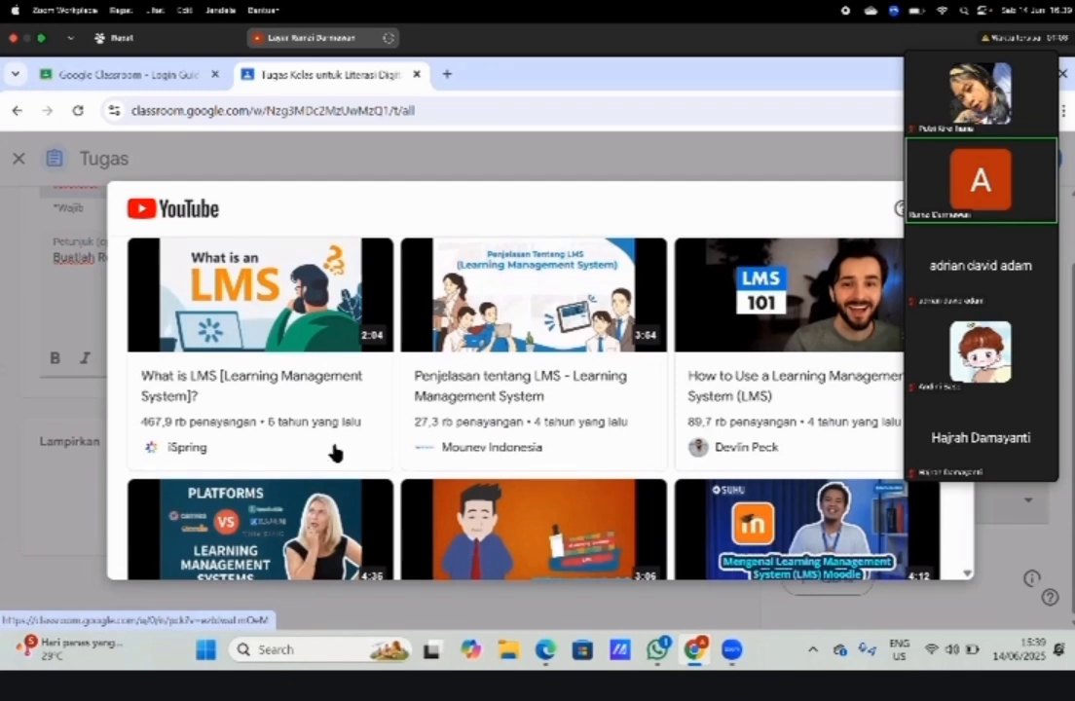
{"action": "scroll", "coordinate": [334, 338], "scroll_direction": "up", "scroll_amount": 1}
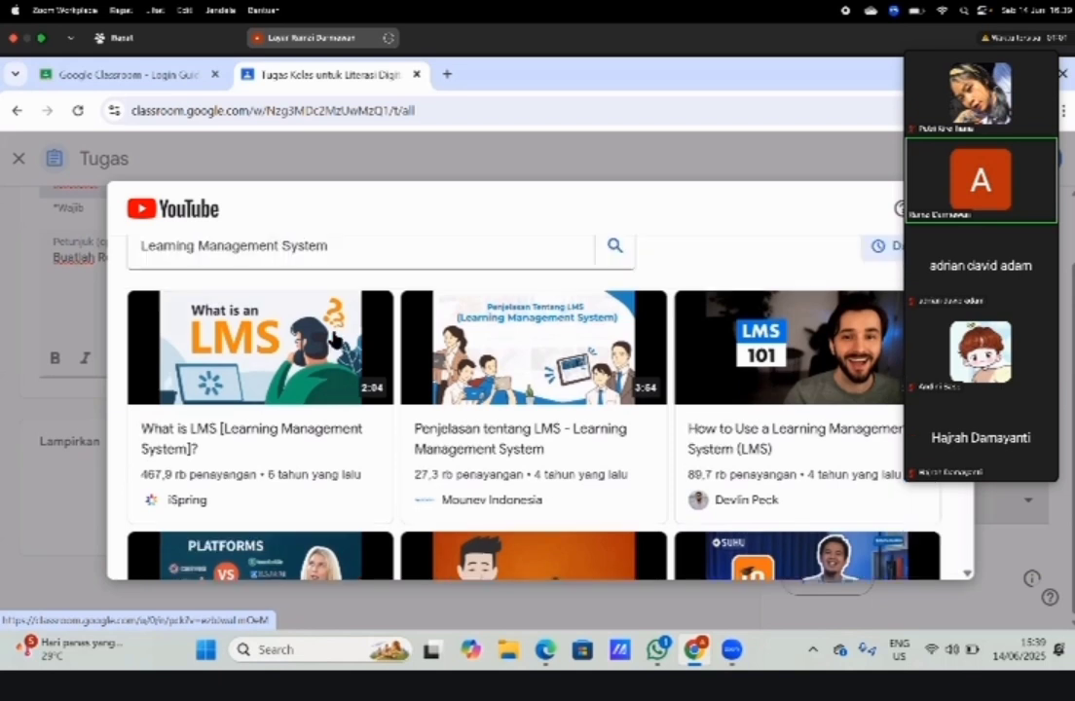
{"action": "left_click", "coordinate": [263, 380]}
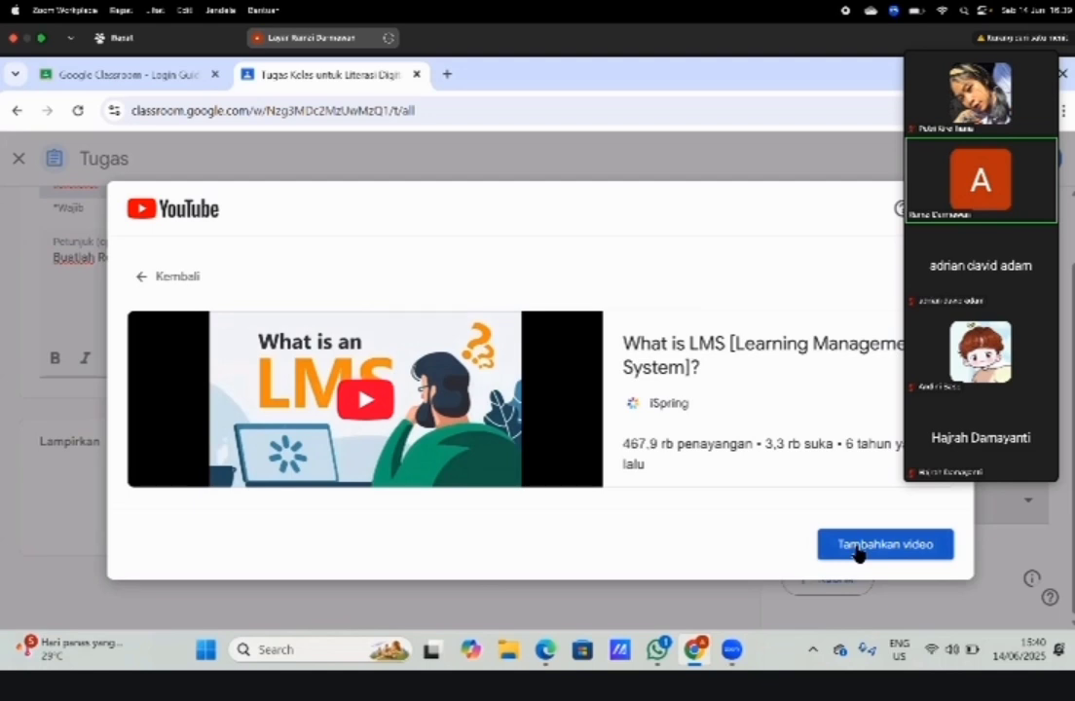
{"action": "left_click", "coordinate": [859, 550]}
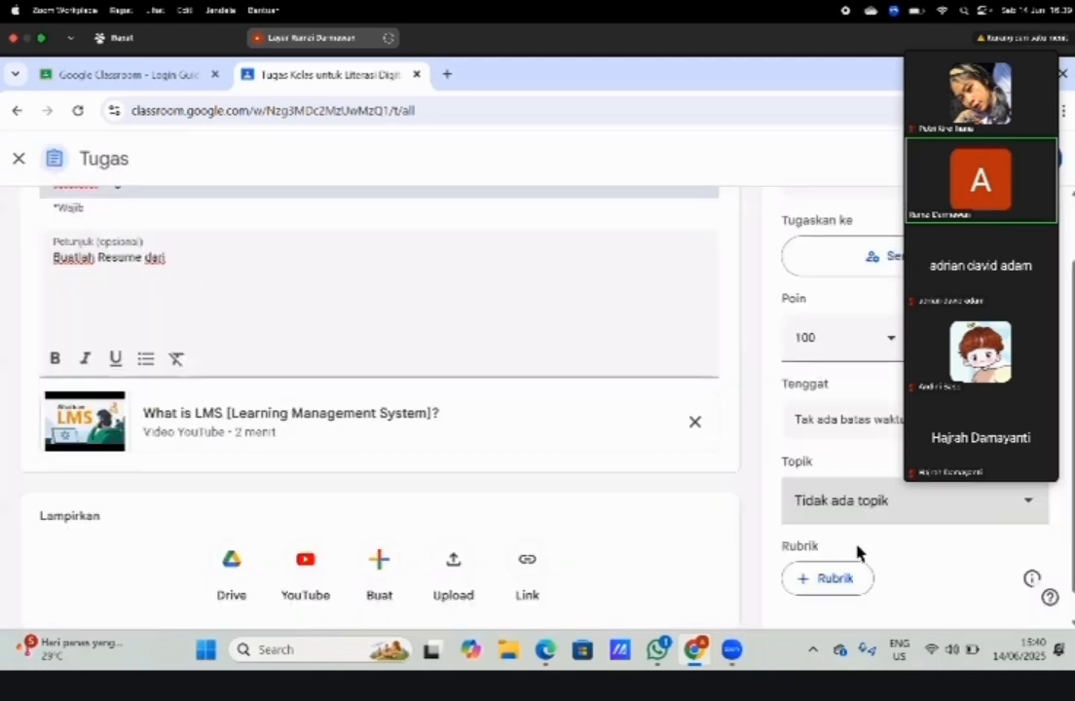
- Complete the instructions by adding "Video berikut." after the existing text
{"action": "scroll", "coordinate": [409, 409], "scroll_direction": "up", "scroll_amount": 1}
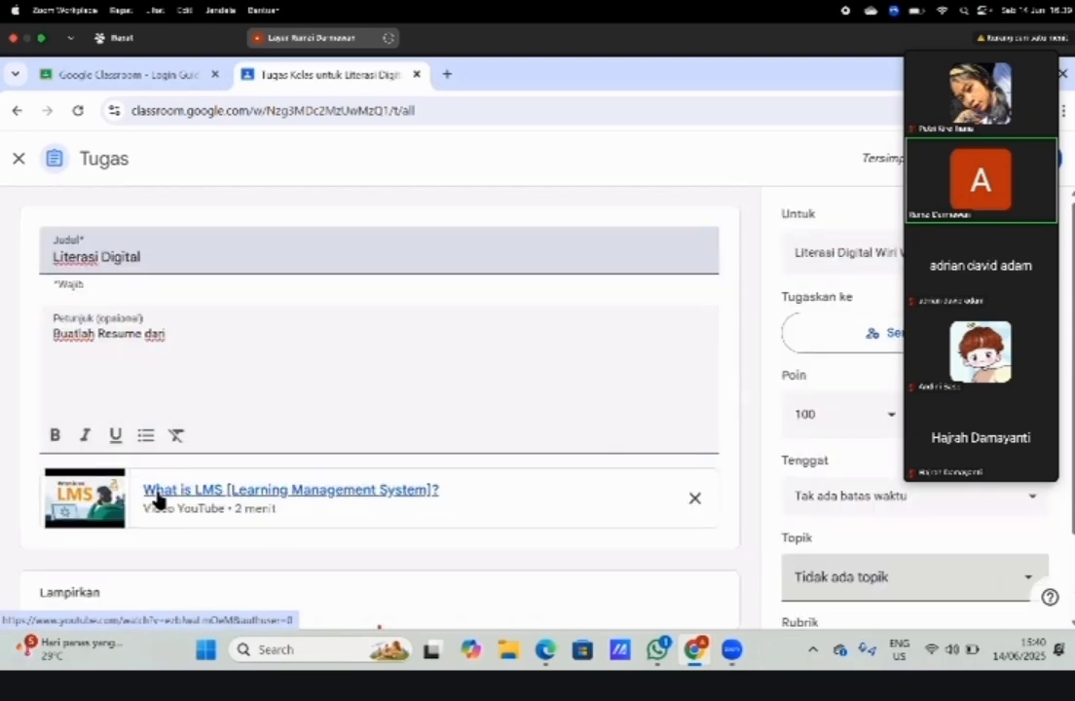
{"action": "left_click", "coordinate": [251, 348]}
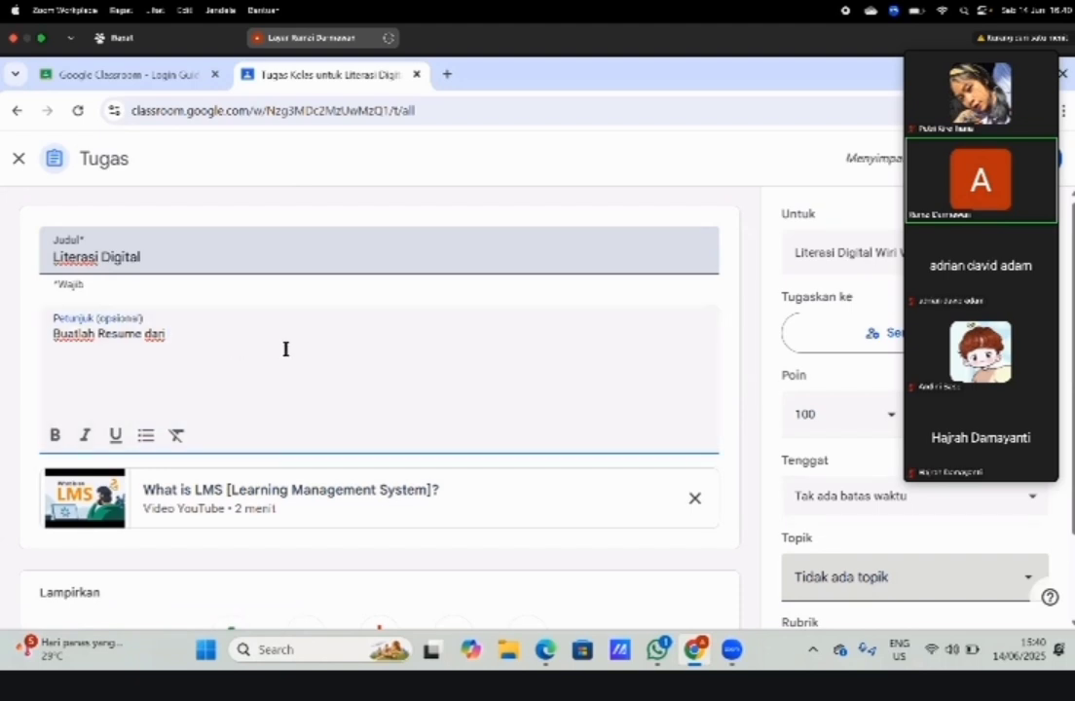
{"action": "type", "text": "Video "}
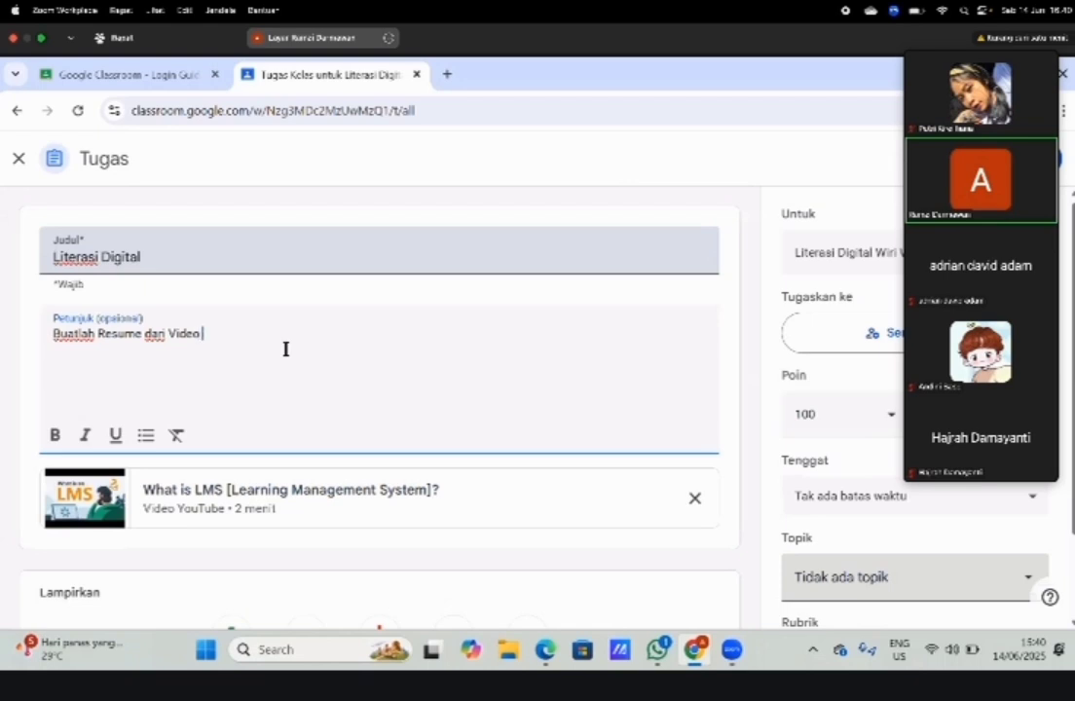
{"action": "type", "text": "berikut"}
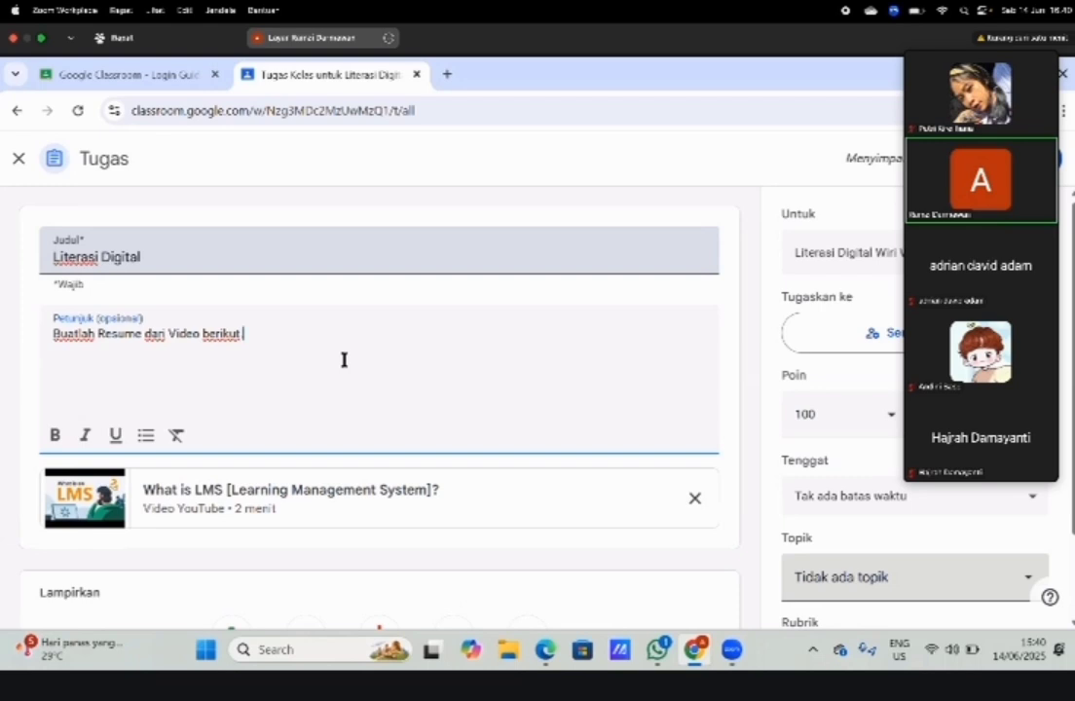
{"action": "scroll", "coordinate": [344, 359], "scroll_direction": "down", "scroll_amount": 2}
{"action": "type", "text": "."}
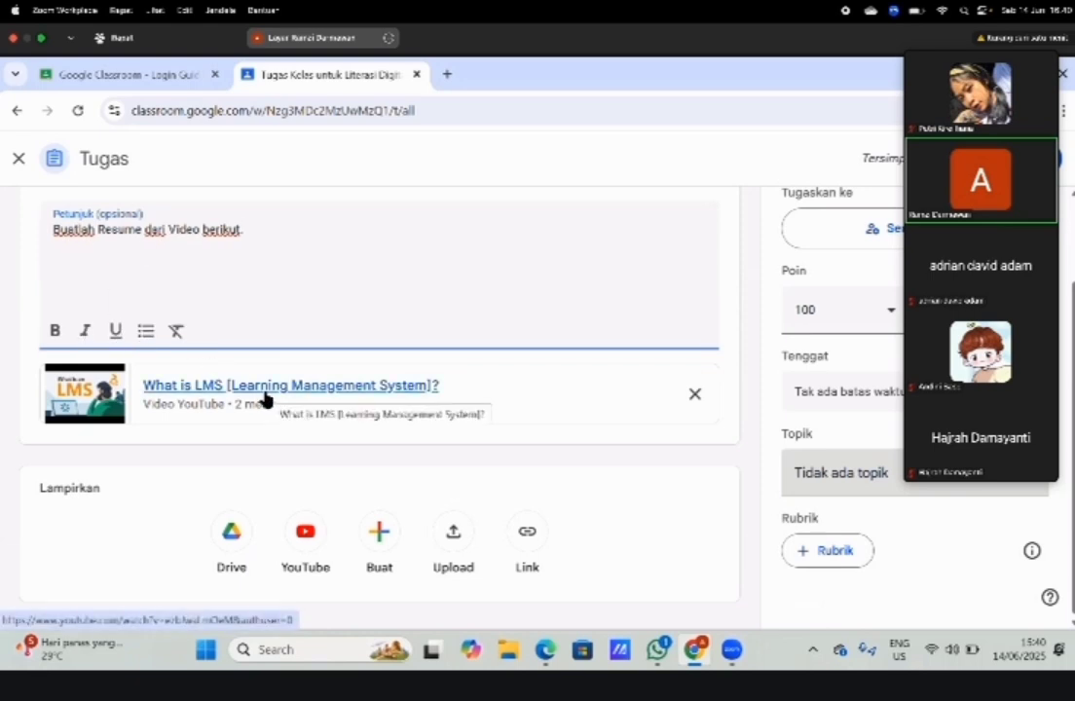
- Check which grading options the assignment's points setting offers and close the list
{"action": "scroll", "coordinate": [526, 280], "scroll_direction": "up", "scroll_amount": 1}
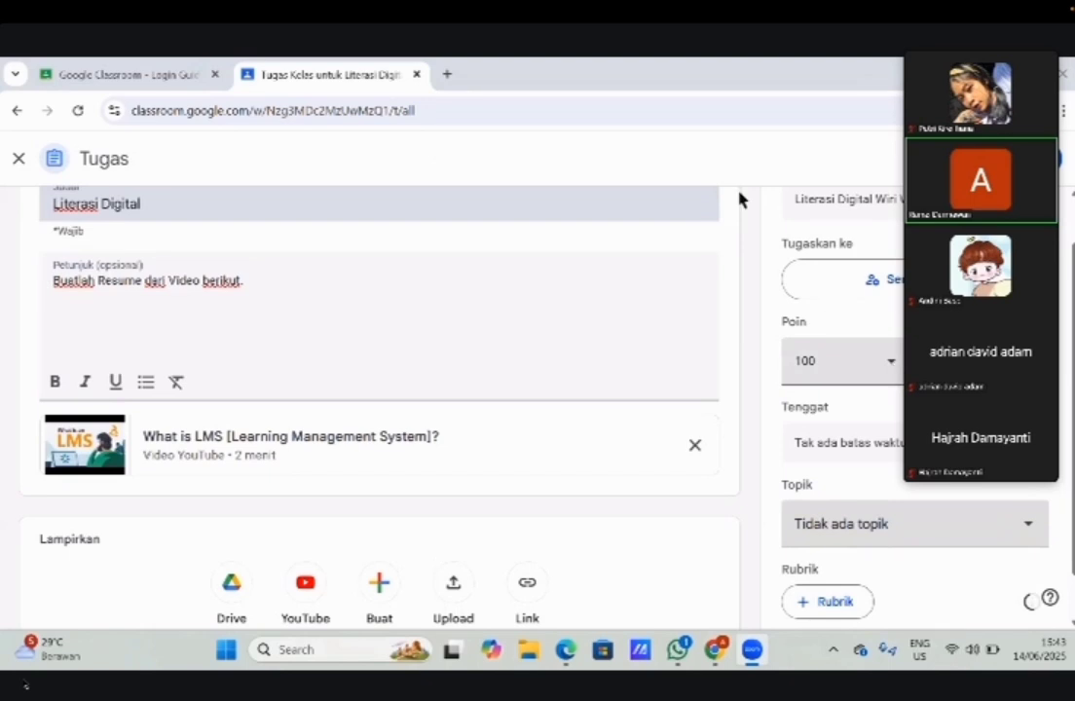
{"action": "left_click", "coordinate": [885, 371]}
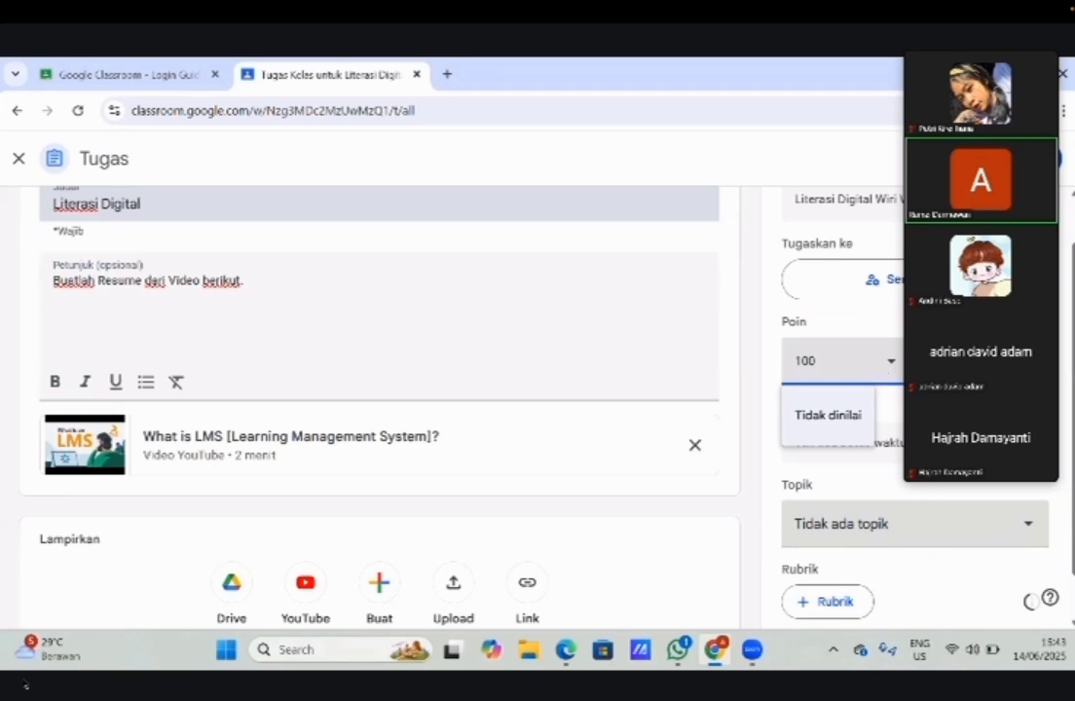
{"action": "scroll", "coordinate": [896, 367], "scroll_direction": "down", "scroll_amount": 1}
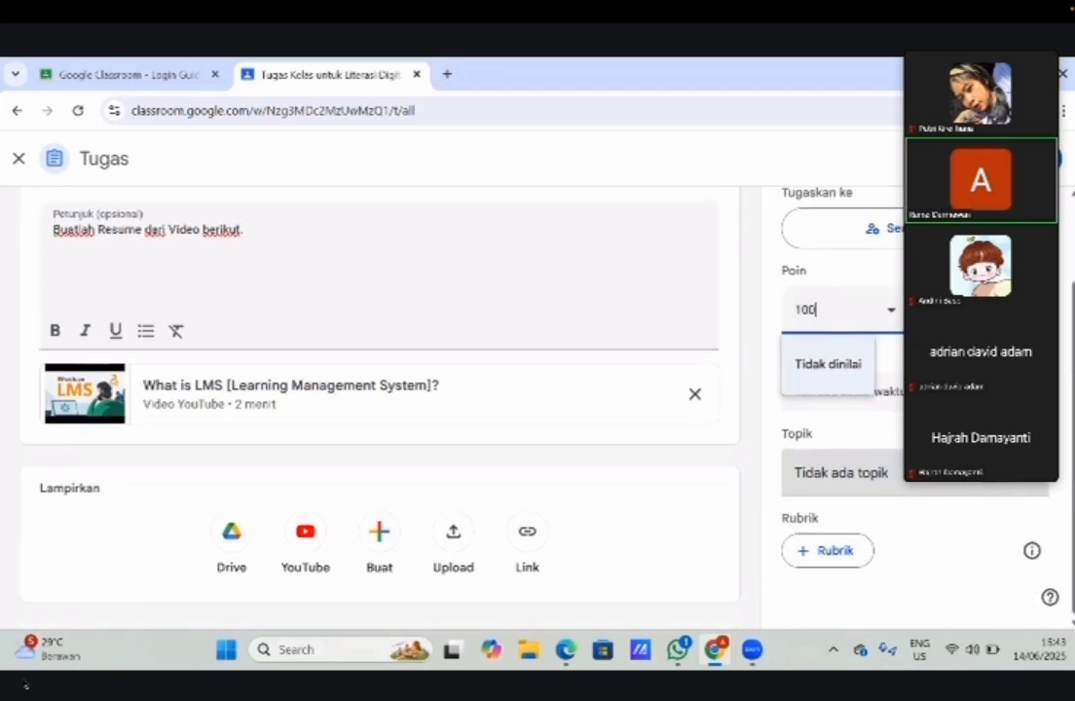
{"action": "left_click", "coordinate": [901, 367]}
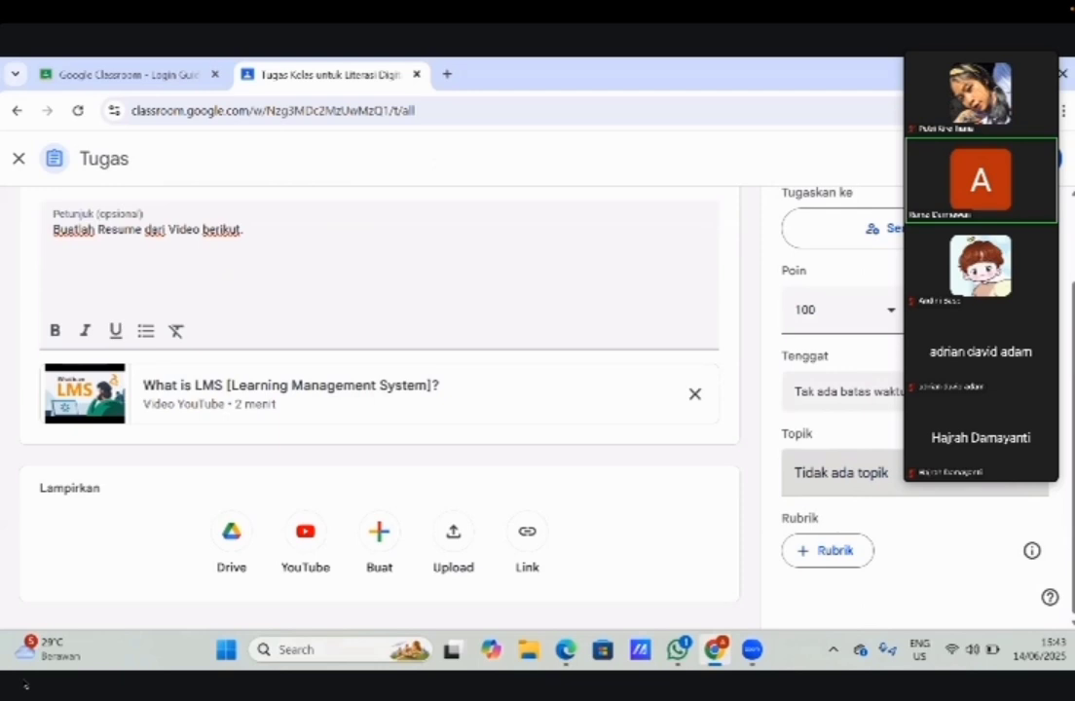
- Set the assignment's deadline to 15/06/2025 at 23.59
{"action": "left_click", "coordinate": [849, 391]}
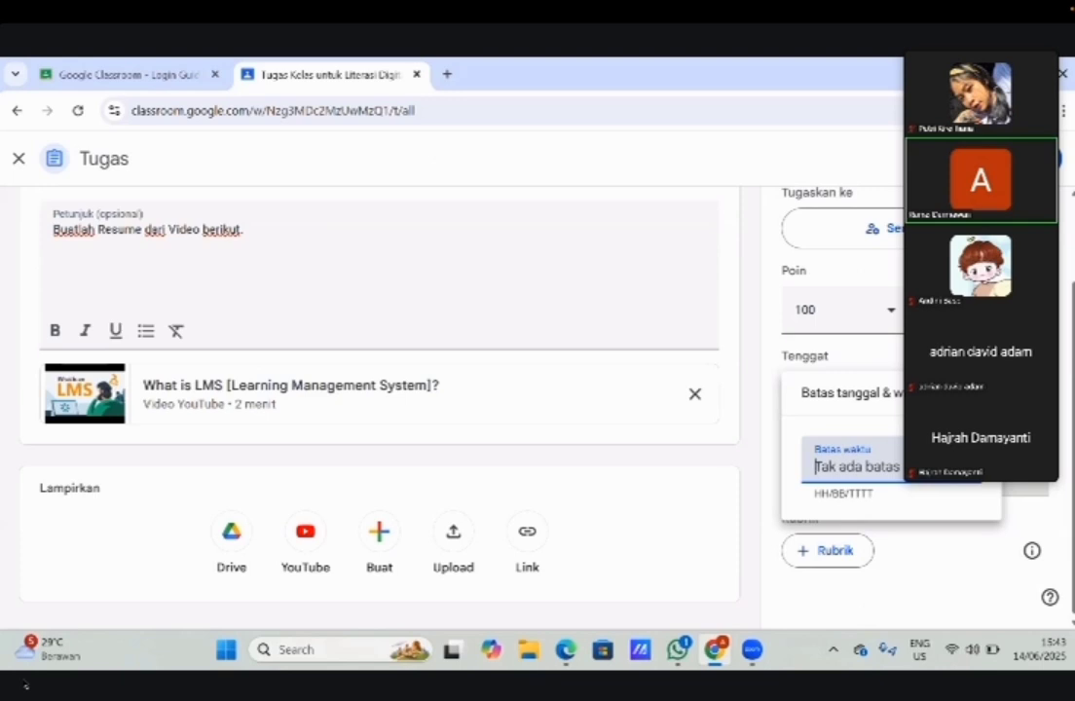
{"action": "key", "text": "Escape"}
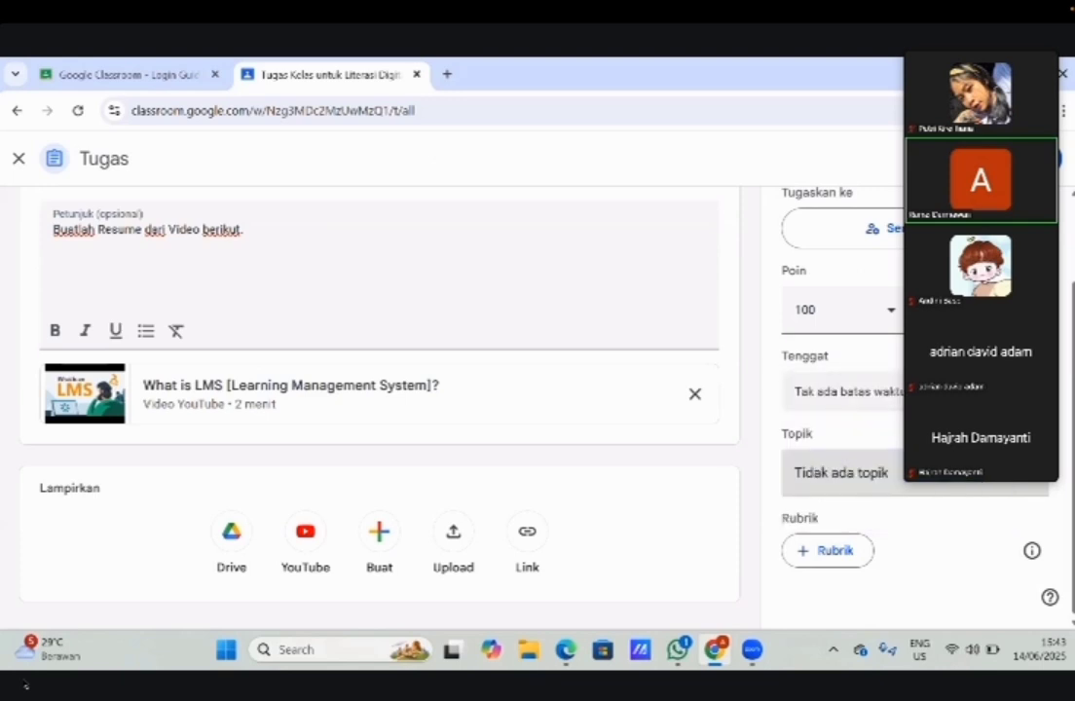
{"action": "left_click", "coordinate": [845, 391]}
{"action": "left_click", "coordinate": [862, 466]}
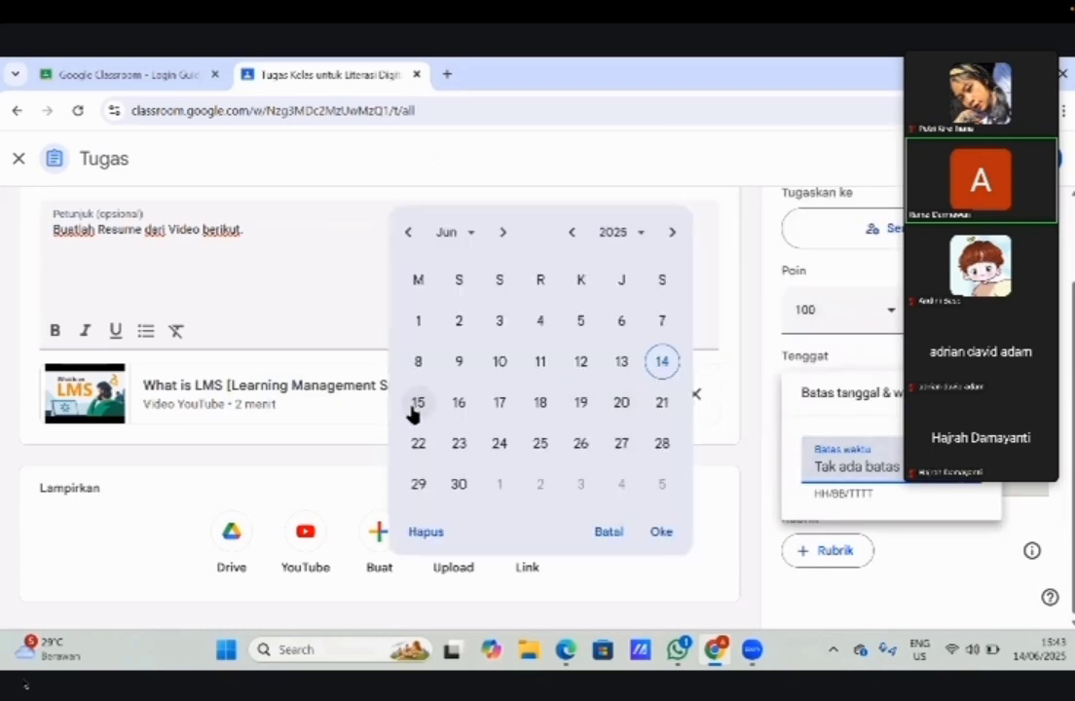
{"action": "left_click", "coordinate": [416, 405]}
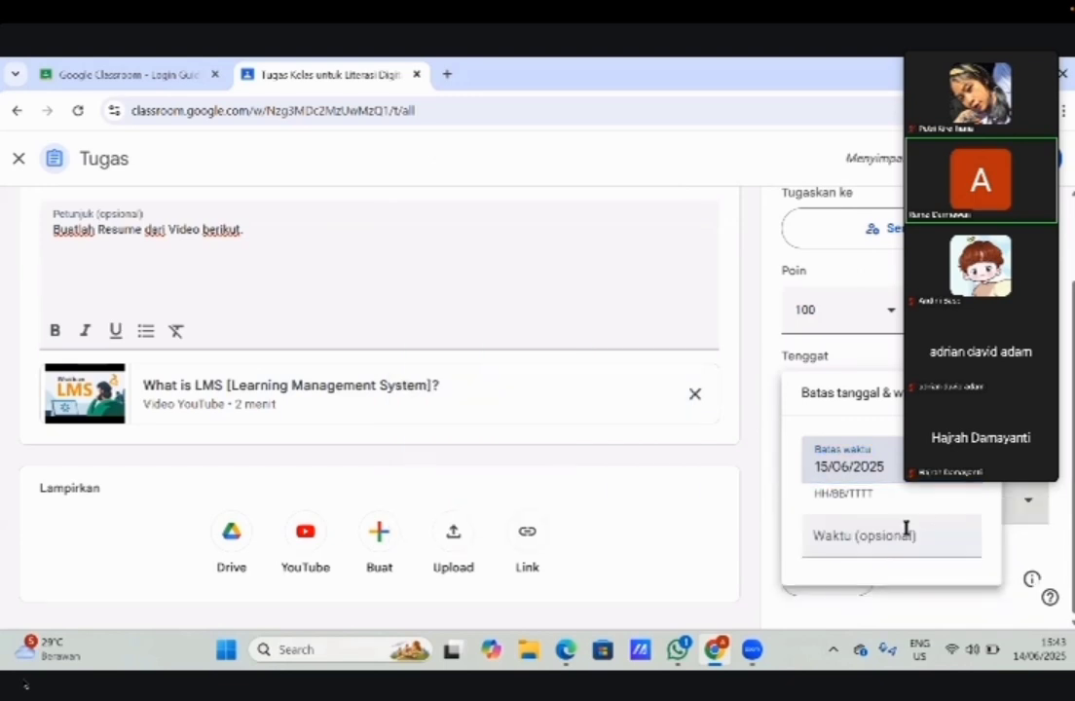
{"action": "left_click", "coordinate": [905, 532]}
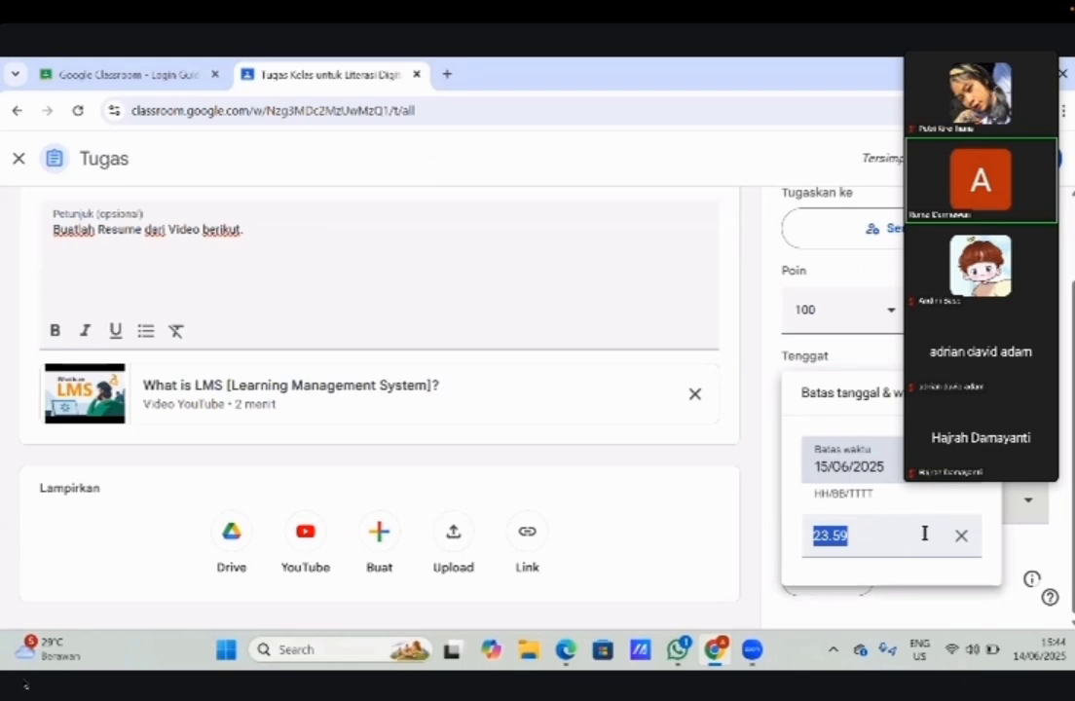
{"action": "left_click", "coordinate": [918, 537]}
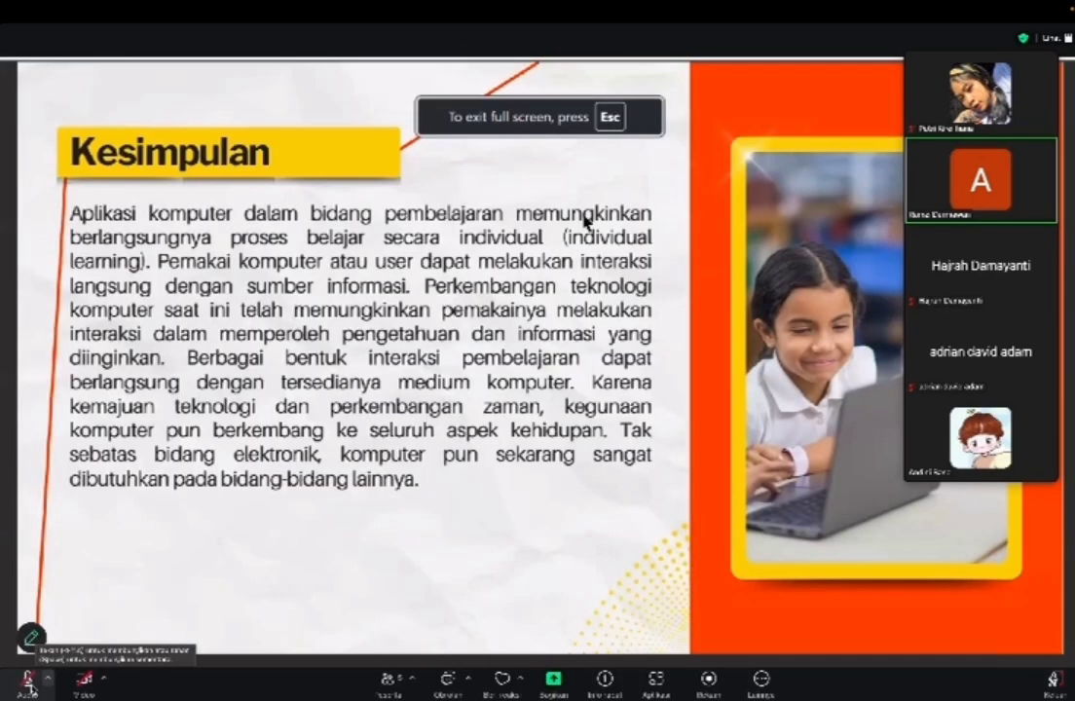